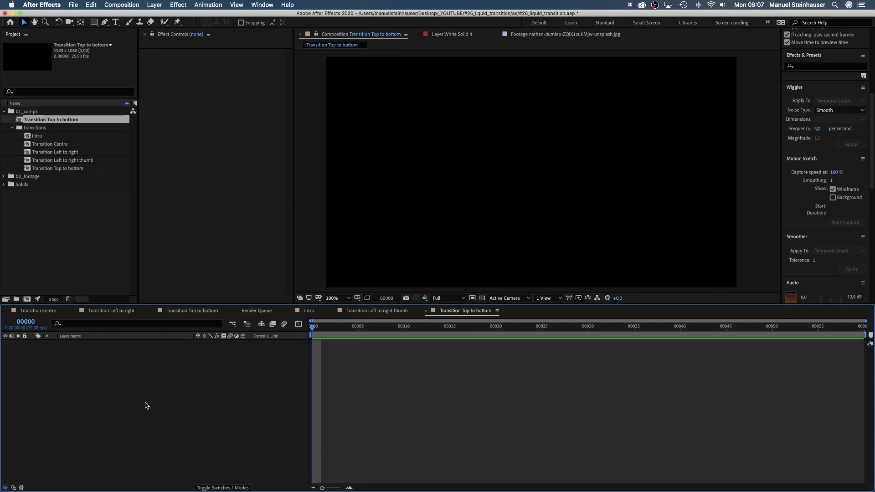
# Step: Create a white 1920 x 1080 px solid layer in the Transition Top to bottom composition
pyautogui.press('super+y')
pyautogui.click(451, 310)
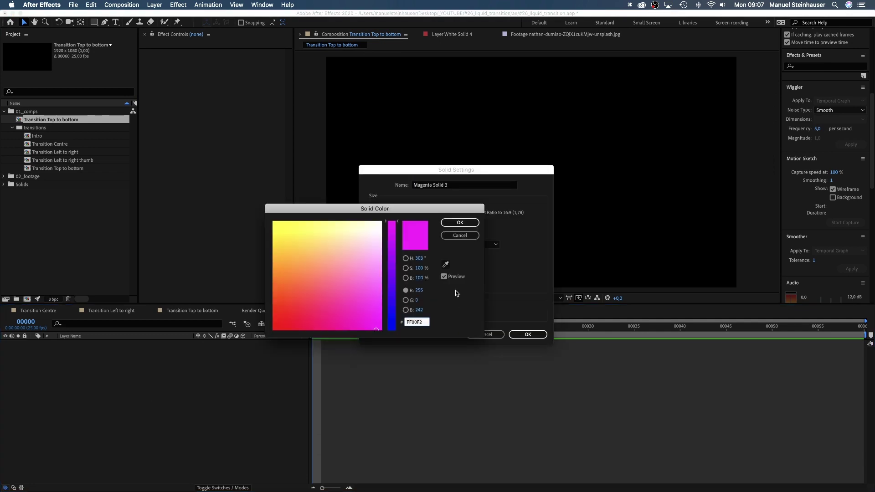
pyautogui.moveTo(359, 252); pyautogui.dragTo(382, 222)
pyautogui.click(460, 222)
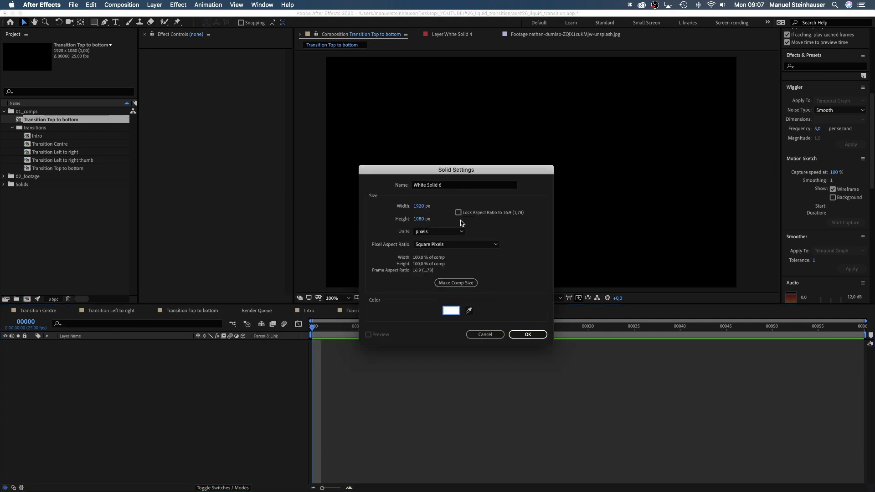
pyautogui.click(523, 334)
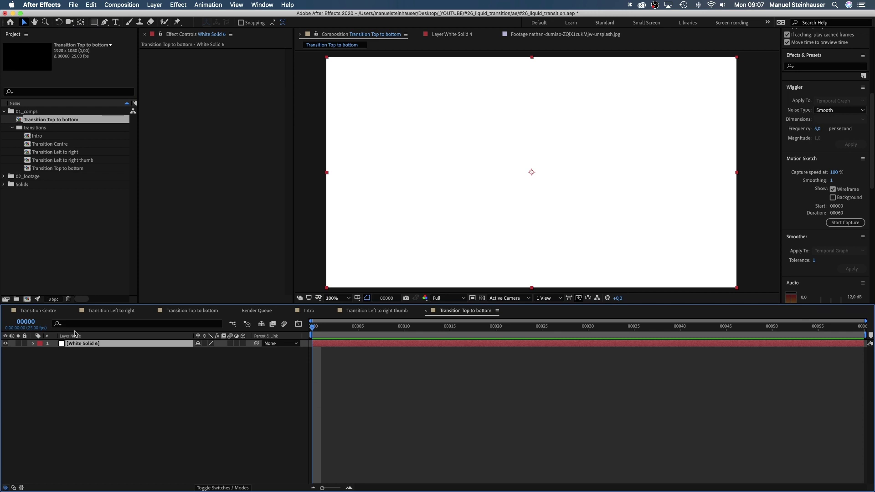
# Step: Rename the white solid layer as transition_in
pyautogui.press('Return')
pyautogui.write('transition_in')
pyautogui.press('Return')
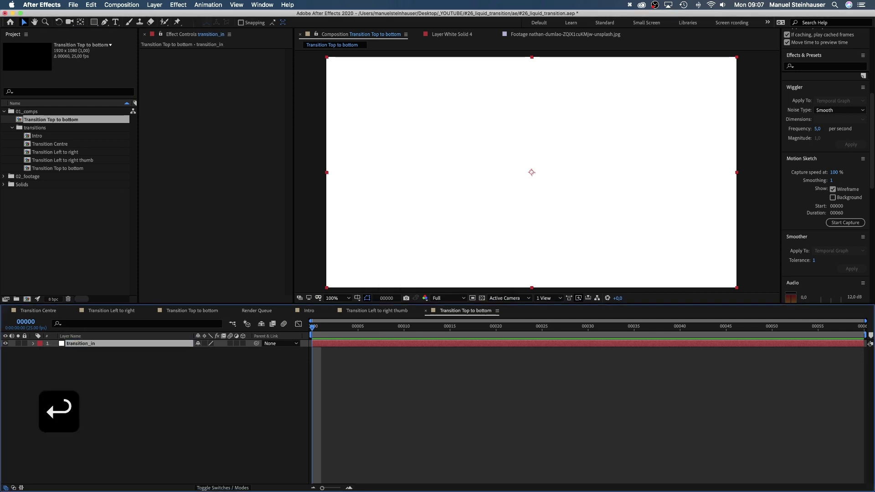
# Step: Draw a rectangular mask on transition_in that overhangs the solid's top and sides and ends a little above its lower edge
pyautogui.click(95, 23)
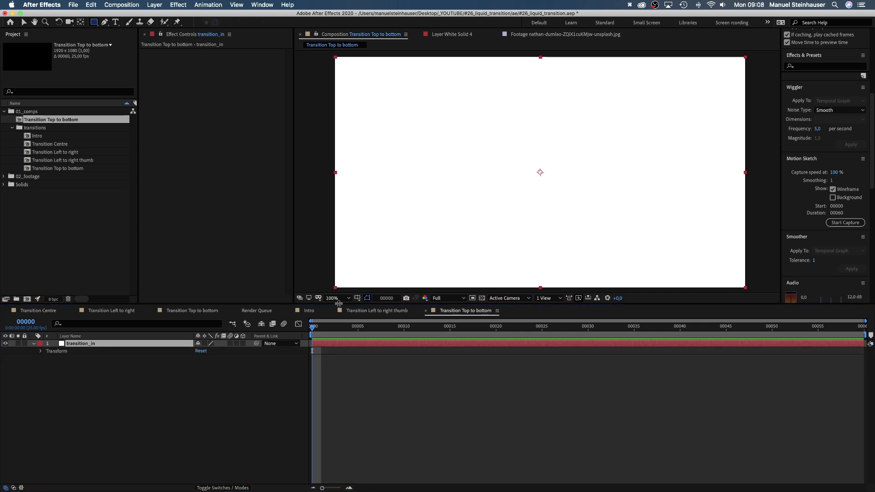
pyautogui.press('space')
pyautogui.moveTo(392, 156); pyautogui.dragTo(391, 218)
pyautogui.moveTo(314, 78); pyautogui.dragTo(767, 244)
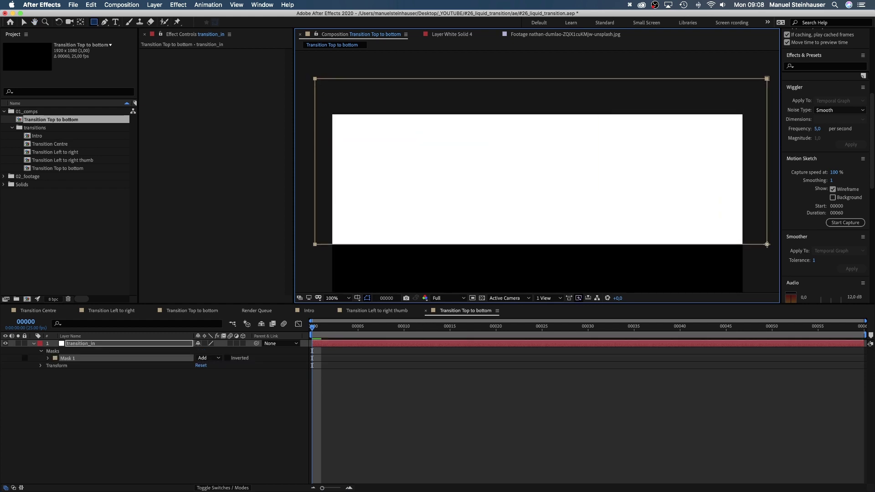
# Step: Add ten vertices with the Pen tool along the bottom edge of the rectangular mask
pyautogui.press('space')
pyautogui.moveTo(573, 256); pyautogui.dragTo(574, 206)
pyautogui.click(105, 22)
pyautogui.click(335, 191)
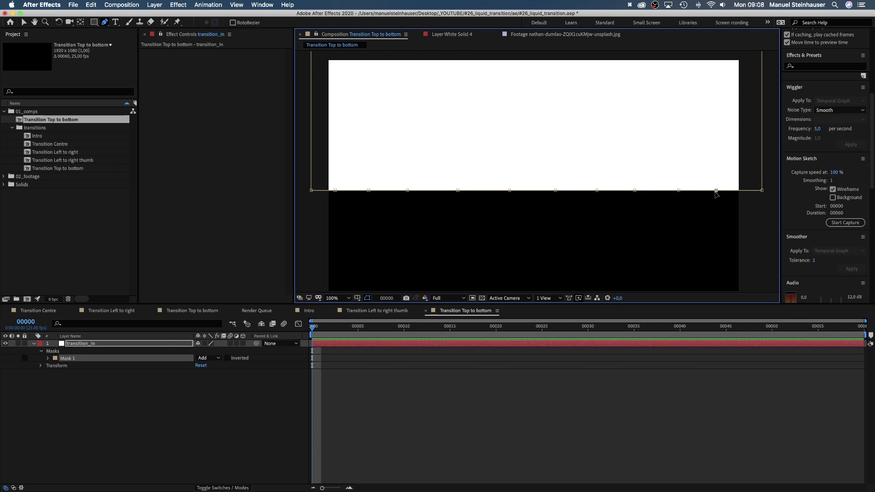
# Step: Set the outline color of Mask 1 to green 00FF00
pyautogui.click(55, 359)
pyautogui.moveTo(323, 249); pyautogui.dragTo(266, 217)
pyautogui.moveTo(391, 248); pyautogui.dragTo(396, 356)
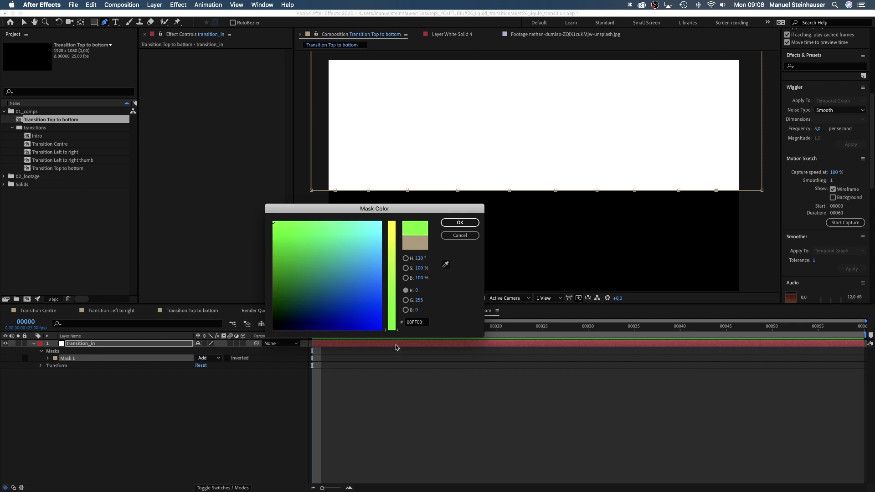
pyautogui.click(459, 223)
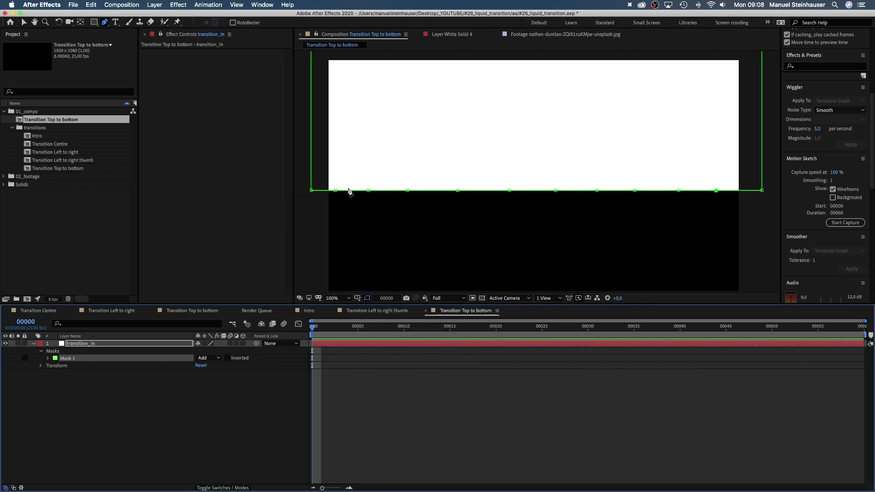
# Step: Move the mask's bottom vertices alternately down and up to form an irregular zigzag edge
pyautogui.press('v')
pyautogui.moveTo(336, 190); pyautogui.dragTo(454, 153)
pyautogui.moveTo(510, 190); pyautogui.dragTo(509, 228)
pyautogui.moveTo(556, 190); pyautogui.dragTo(549, 166)
pyautogui.moveTo(597, 190); pyautogui.dragTo(599, 206)
pyautogui.moveTo(634, 190); pyautogui.dragTo(630, 164)
pyautogui.moveTo(679, 190); pyautogui.dragTo(682, 219)
pyautogui.moveTo(716, 190); pyautogui.dragTo(713, 160)
# Step: Convert the low vertices of the zigzag and the lower right corner into smooth curves to form rounded drips
pyautogui.moveTo(104, 21); pyautogui.dragTo(139, 51)
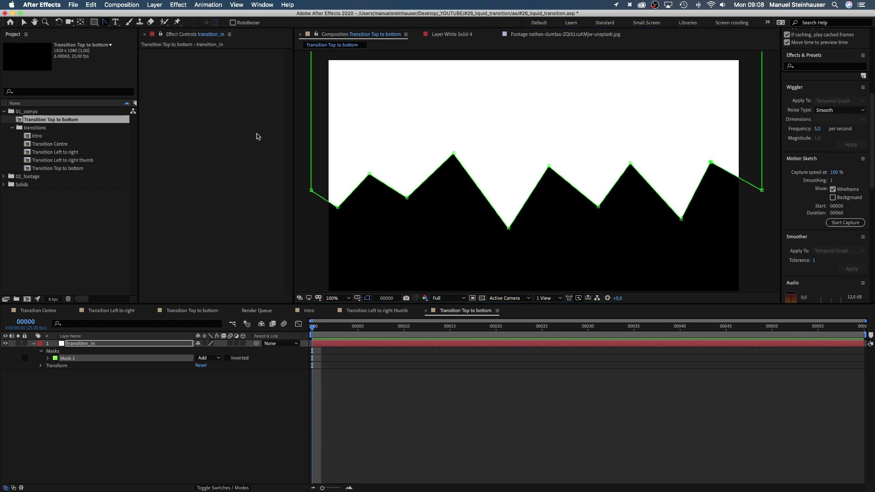
pyautogui.moveTo(338, 208); pyautogui.dragTo(356, 207)
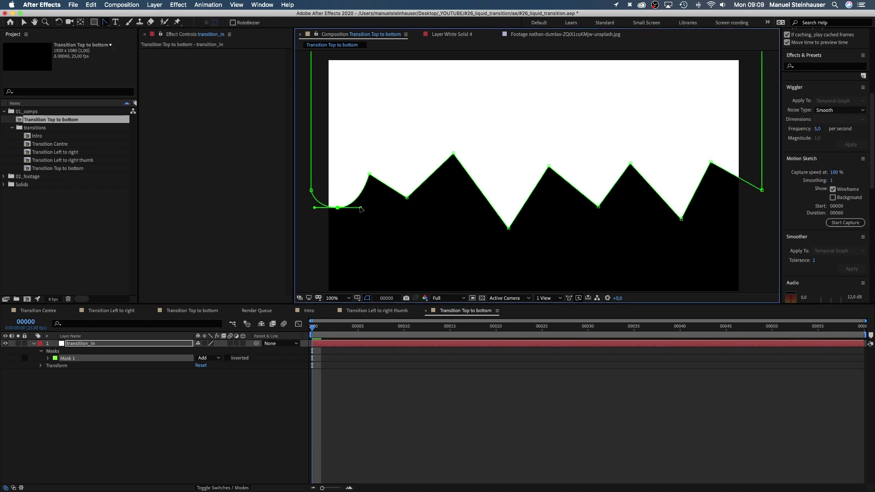
pyautogui.moveTo(407, 197); pyautogui.dragTo(435, 198)
pyautogui.moveTo(508, 228); pyautogui.dragTo(559, 228)
pyautogui.moveTo(599, 207); pyautogui.dragTo(728, 220)
pyautogui.moveTo(762, 190); pyautogui.dragTo(803, 193)
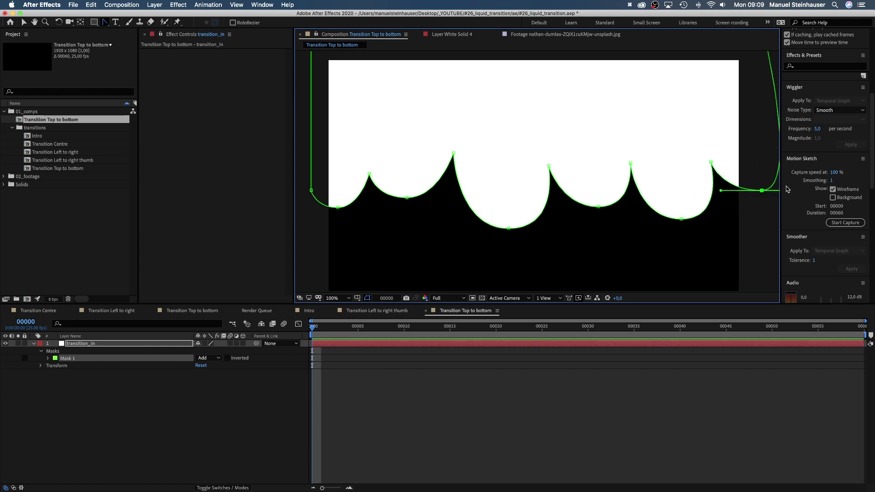
# Step: Fine-tune the positions of the five rounded low points between the mask's bottom corners to even out the drips
pyautogui.press('v')
pyautogui.moveTo(508, 228); pyautogui.dragTo(504, 228)
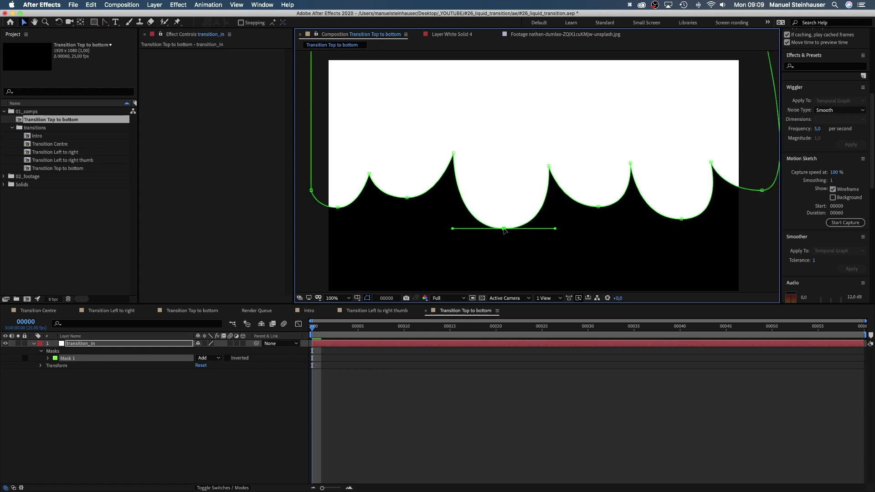
pyautogui.moveTo(598, 206); pyautogui.dragTo(595, 210)
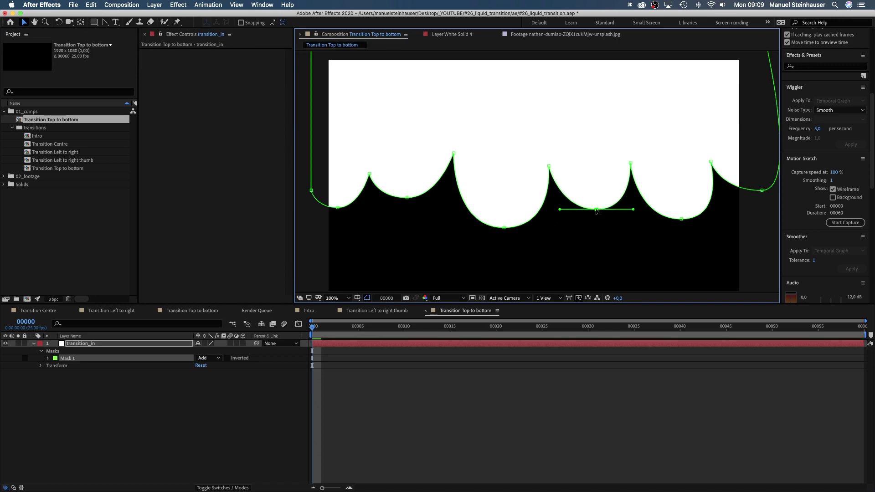
pyautogui.click(680, 220)
pyautogui.moveTo(679, 221); pyautogui.dragTo(676, 220)
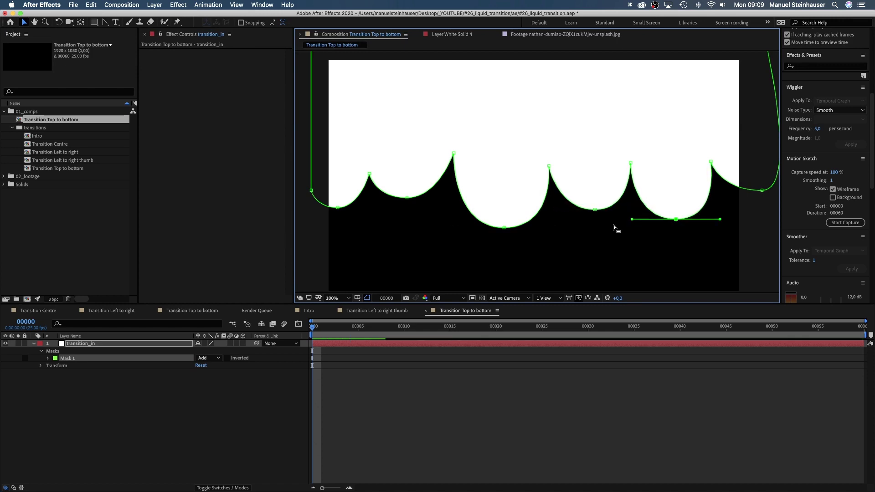
pyautogui.moveTo(407, 199); pyautogui.dragTo(410, 200)
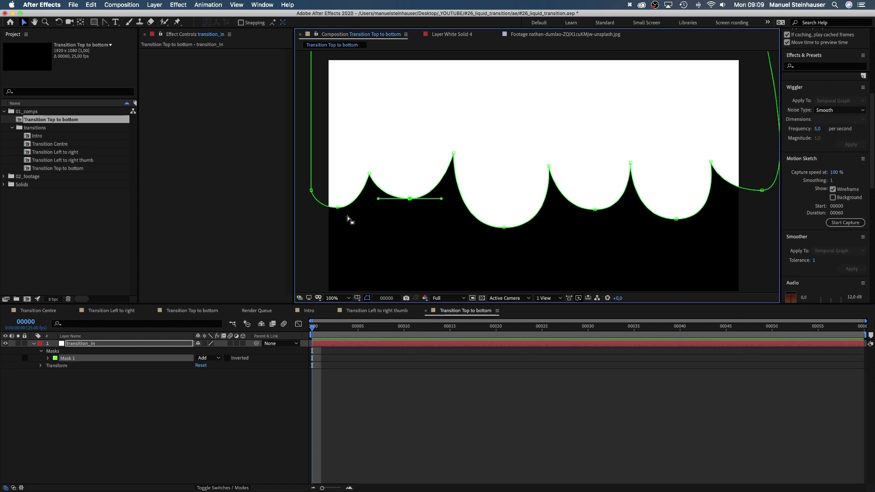
pyautogui.moveTo(337, 208); pyautogui.dragTo(341, 209)
# Step: Start animating the Mask Path of Mask 1 with a keyframe at frame 5
pyautogui.click(332, 327)
pyautogui.moveTo(331, 328); pyautogui.dragTo(358, 328)
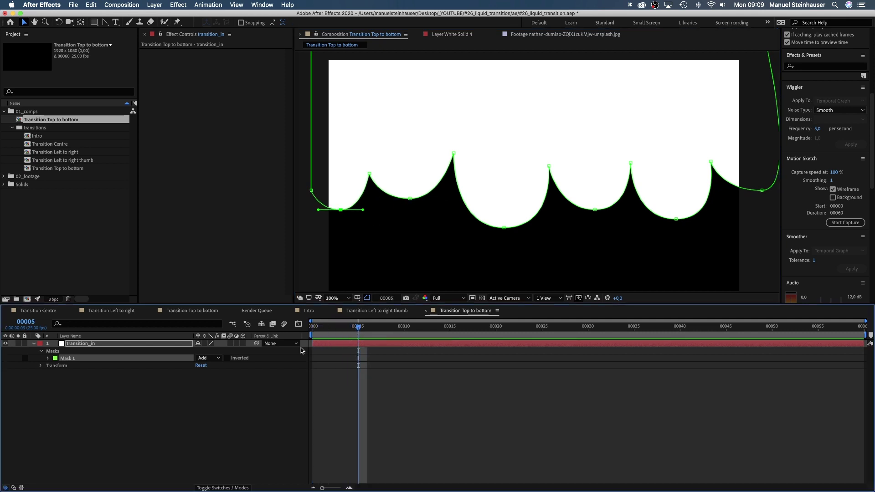
pyautogui.click(48, 359)
pyautogui.click(62, 366)
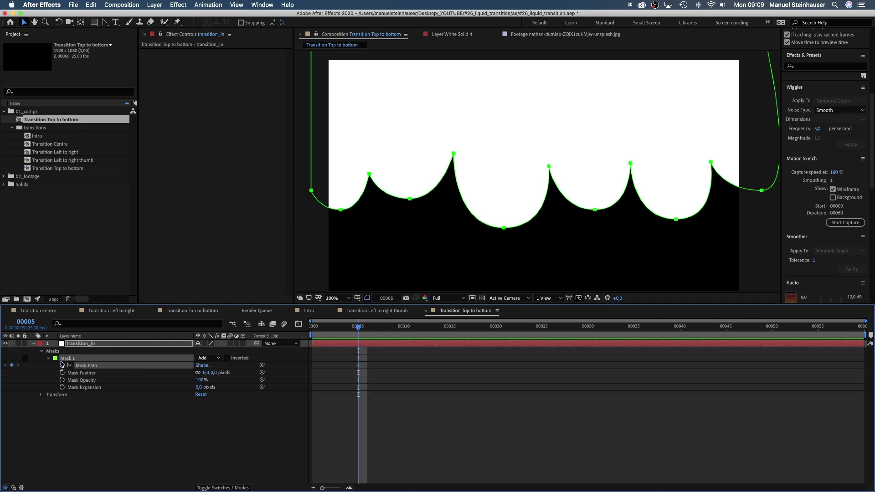
# Step: At frame 0, move the whole mask path up until it lies completely above the composition
pyautogui.moveTo(356, 327); pyautogui.dragTo(312, 327)
pyautogui.click(338, 300)
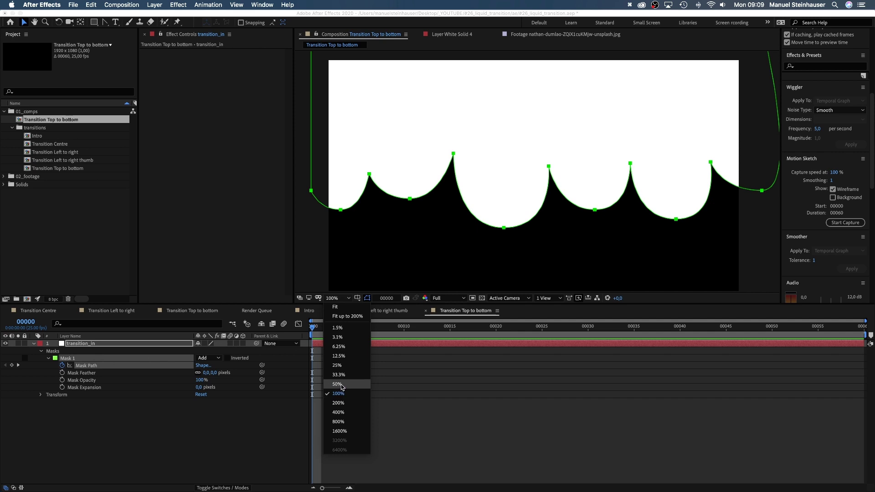
pyautogui.click(345, 388)
pyautogui.moveTo(439, 191); pyautogui.dragTo(428, 107)
pyautogui.scroll(3, 420, 143)
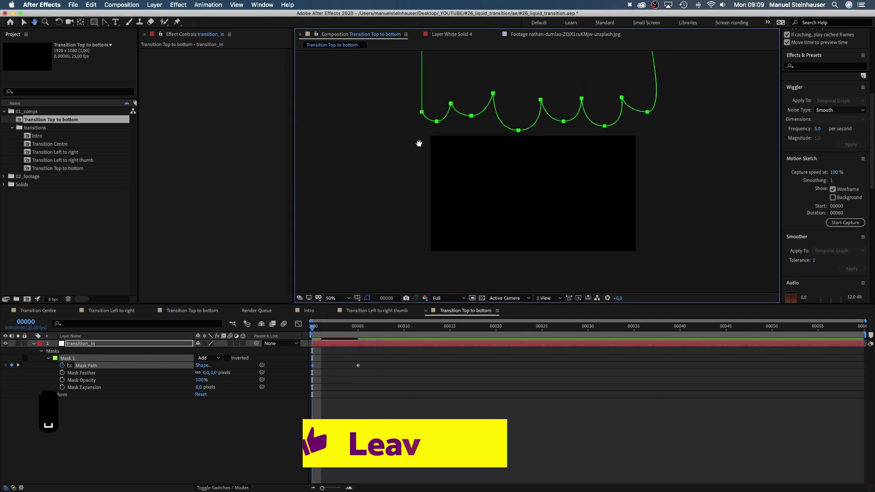
# Step: At frame 0, reshape the dripping edge by raising its peaks and adjusting its low points while keeping it above the composition
pyautogui.click(339, 298)
pyautogui.click(344, 391)
pyautogui.press('space')
pyautogui.moveTo(390, 225); pyautogui.dragTo(410, 217)
pyautogui.moveTo(294, 181); pyautogui.dragTo(234, 180)
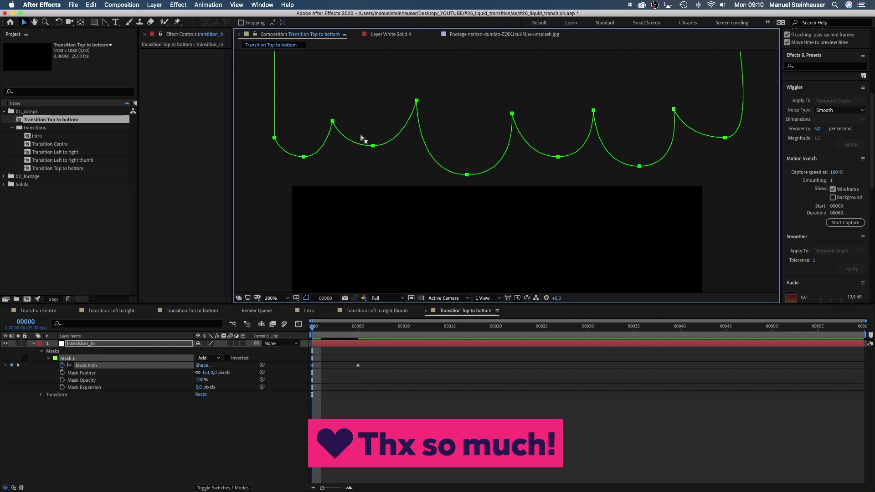
pyautogui.click(372, 145)
pyautogui.moveTo(373, 146); pyautogui.dragTo(371, 169)
pyautogui.moveTo(332, 121); pyautogui.dragTo(334, 98)
pyautogui.moveTo(304, 156); pyautogui.dragTo(308, 139)
pyautogui.moveTo(467, 175); pyautogui.dragTo(468, 152)
pyautogui.moveTo(512, 113); pyautogui.dragTo(516, 65)
pyautogui.moveTo(558, 156); pyautogui.dragTo(554, 119)
pyautogui.moveTo(593, 109); pyautogui.dragTo(594, 63)
pyautogui.moveTo(640, 166); pyautogui.dragTo(637, 139)
pyautogui.moveTo(725, 137); pyautogui.dragTo(719, 118)
pyautogui.moveTo(674, 109); pyautogui.dragTo(676, 74)
# Step: At frame 9, move the mask's bottom vertices down below the composition so the white solid fills the frame
pyautogui.moveTo(329, 327); pyautogui.dragTo(399, 338)
pyautogui.press('space')
pyautogui.moveTo(461, 244); pyautogui.dragTo(464, 113)
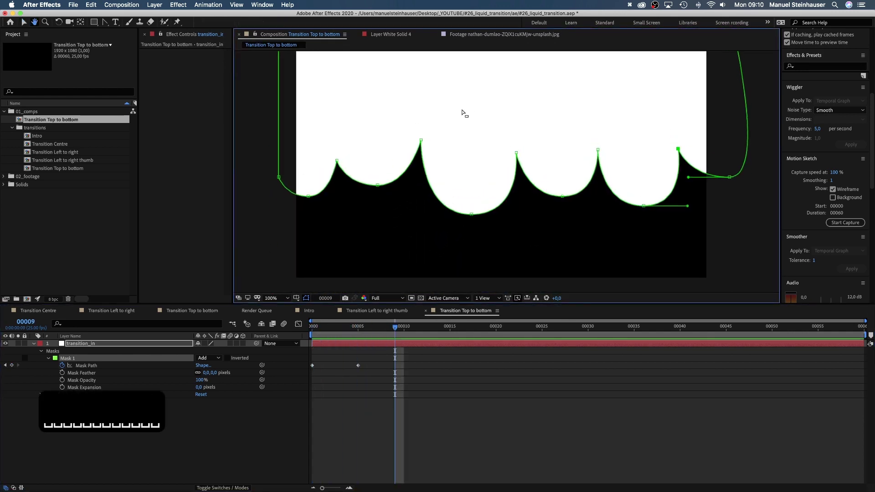
pyautogui.moveTo(262, 111); pyautogui.dragTo(750, 226)
pyautogui.press('space')
pyautogui.moveTo(525, 265); pyautogui.dragTo(527, 217)
pyautogui.moveTo(472, 168); pyautogui.dragTo(476, 311)
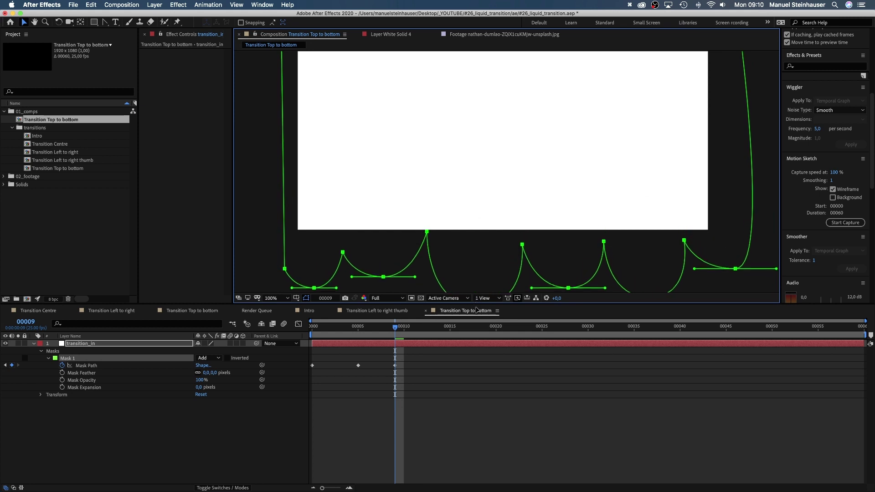
# Step: At frame 9, vary the drip shapes below the composition by shifting the edge's peaks, low points and lower left corner
pyautogui.press('space')
pyautogui.moveTo(485, 250); pyautogui.dragTo(490, 154)
pyautogui.moveTo(495, 195); pyautogui.dragTo(479, 256)
pyautogui.moveTo(429, 145); pyautogui.dragTo(427, 162)
pyautogui.moveTo(386, 190); pyautogui.dragTo(385, 212)
pyautogui.moveTo(317, 201); pyautogui.dragTo(318, 189)
pyautogui.moveTo(571, 201); pyautogui.dragTo(568, 234)
pyautogui.moveTo(606, 155); pyautogui.dragTo(607, 175)
pyautogui.moveTo(652, 211); pyautogui.dragTo(651, 231)
pyautogui.moveTo(687, 153); pyautogui.dragTo(687, 171)
pyautogui.moveTo(738, 182); pyautogui.dragTo(735, 205)
pyautogui.moveTo(319, 189); pyautogui.dragTo(319, 192)
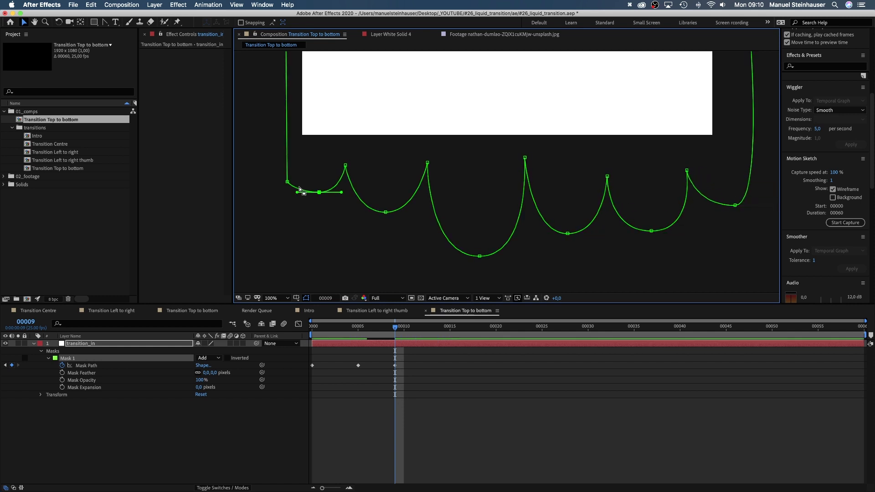
pyautogui.press('space')
pyautogui.moveTo(490, 150); pyautogui.dragTo(477, 191)
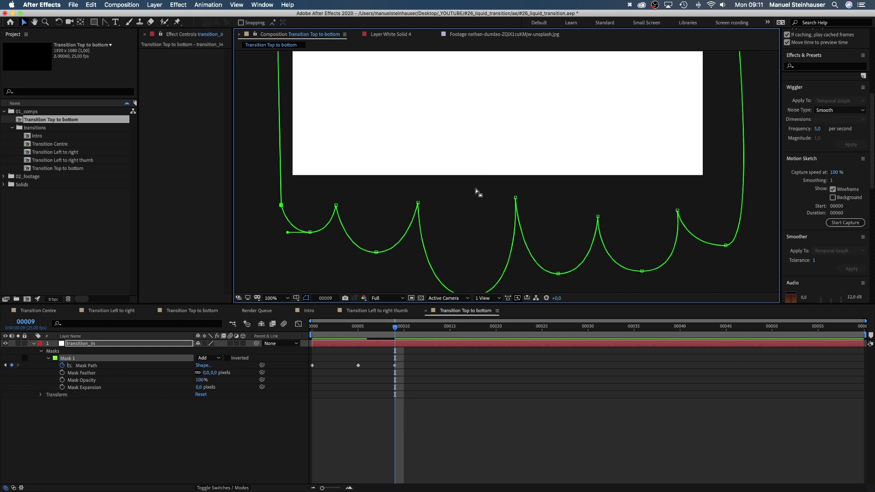
# Step: At frame 4, draw a narrow teardrop mask below the second drip and set its outline color to red E50000
pyautogui.moveTo(394, 351); pyautogui.dragTo(359, 351)
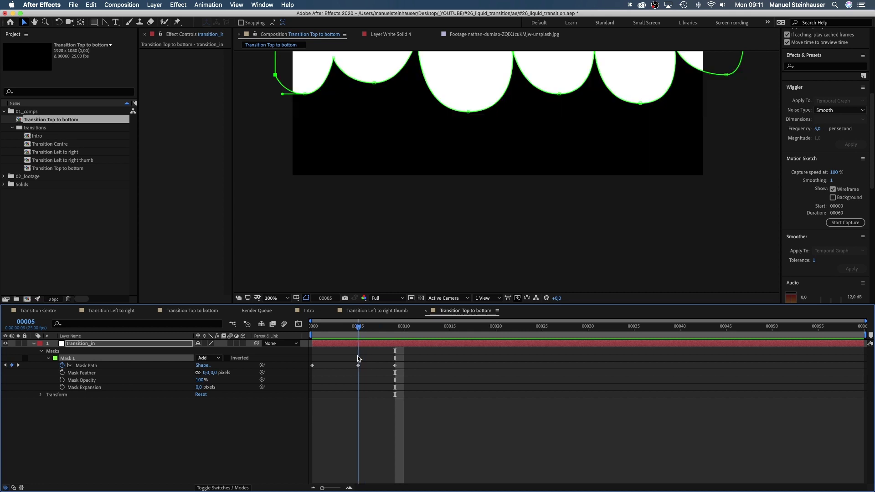
pyautogui.press('space')
pyautogui.moveTo(404, 172); pyautogui.dragTo(418, 270)
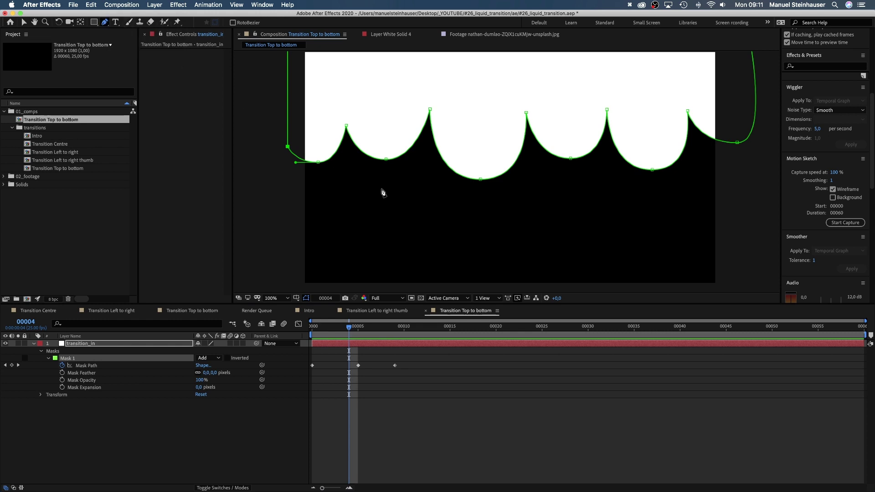
pyautogui.click(387, 177)
pyautogui.moveTo(392, 213); pyautogui.dragTo(382, 206)
pyautogui.click(387, 177)
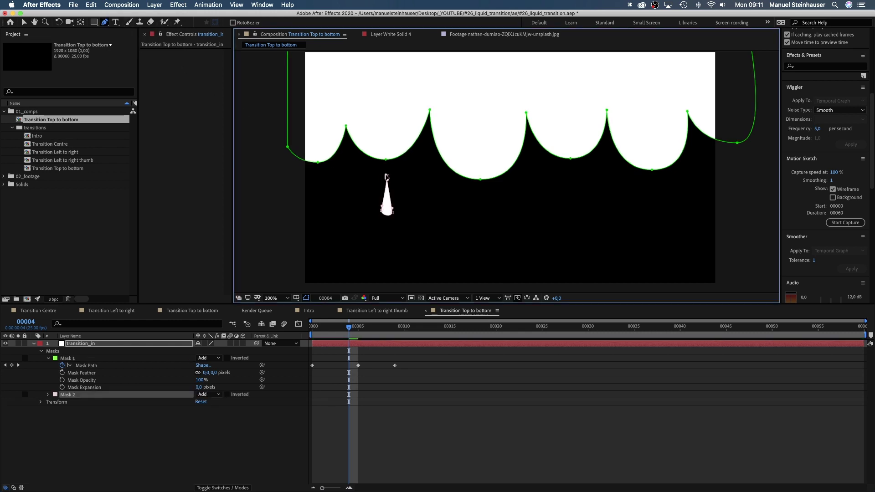
pyautogui.press('v')
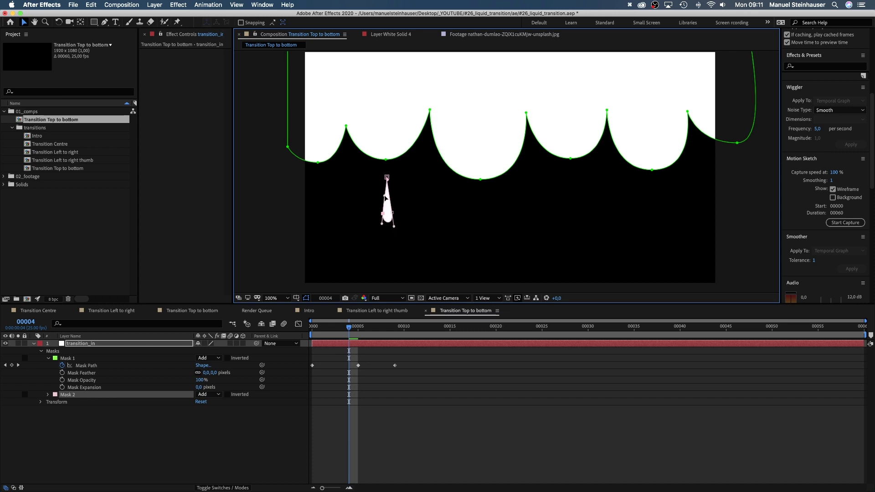
pyautogui.click(55, 394)
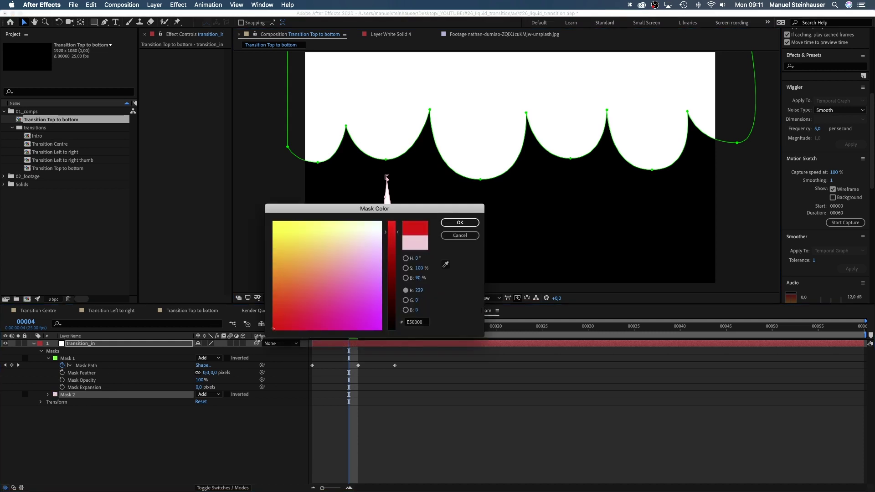
pyautogui.click(459, 223)
# Step: Duplicate the teardrop mask three times, placing one reshaped copy below the largest drip and two of different sizes below the fifth drip
pyautogui.press('super+d')
pyautogui.moveTo(393, 216); pyautogui.dragTo(492, 235)
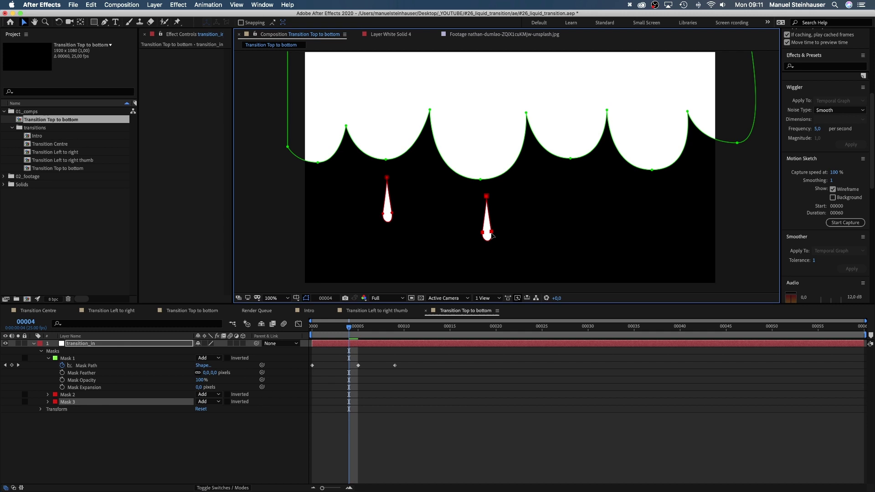
pyautogui.moveTo(485, 198); pyautogui.dragTo(485, 211)
pyautogui.moveTo(481, 234); pyautogui.dragTo(638, 217)
pyautogui.press('super+d')
pyautogui.click(65, 409)
pyautogui.press('super+d')
pyautogui.moveTo(630, 209); pyautogui.dragTo(635, 206)
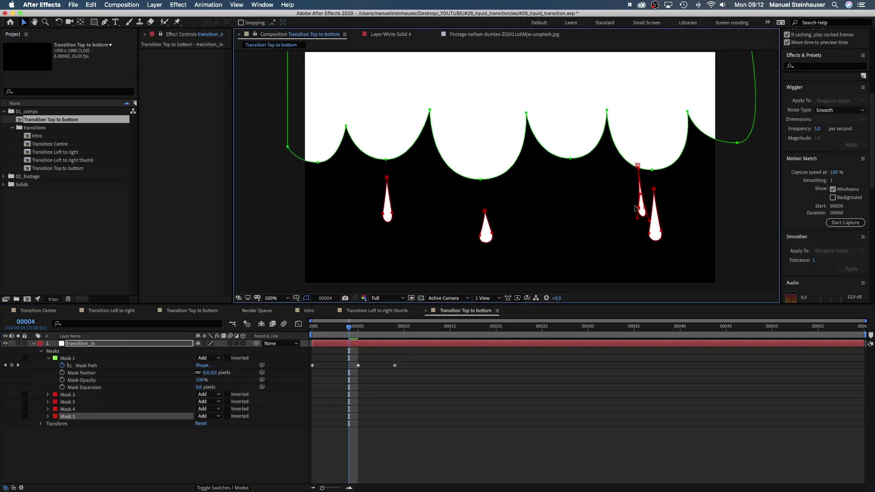
# Step: Add Mask Path keyframes at frame 4 for Mask 2 to Mask 5, and list only the layer's animated properties
pyautogui.click(64, 394)
pyautogui.click(48, 394)
pyautogui.click(62, 401)
pyautogui.click(48, 431)
pyautogui.click(63, 438)
pyautogui.click(48, 468)
pyautogui.scroll(-1, 62, 460)
pyautogui.click(62, 458)
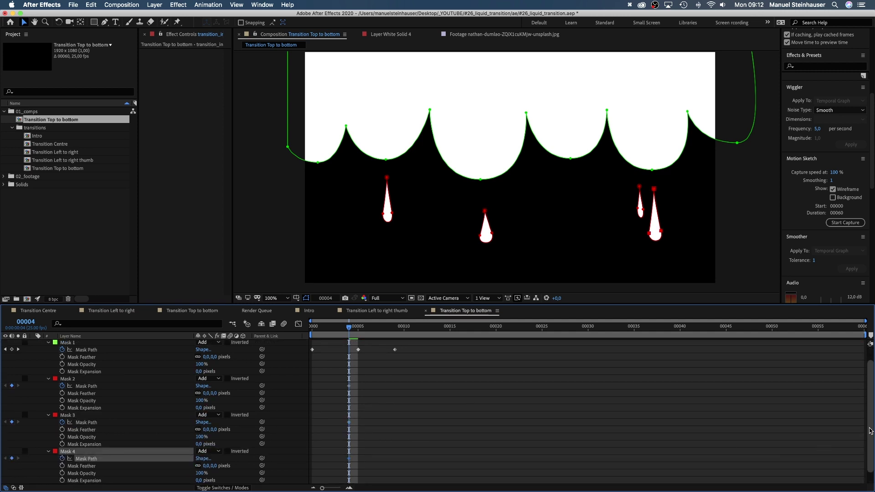
pyautogui.scroll(-1, 183, 447)
pyautogui.click(48, 473)
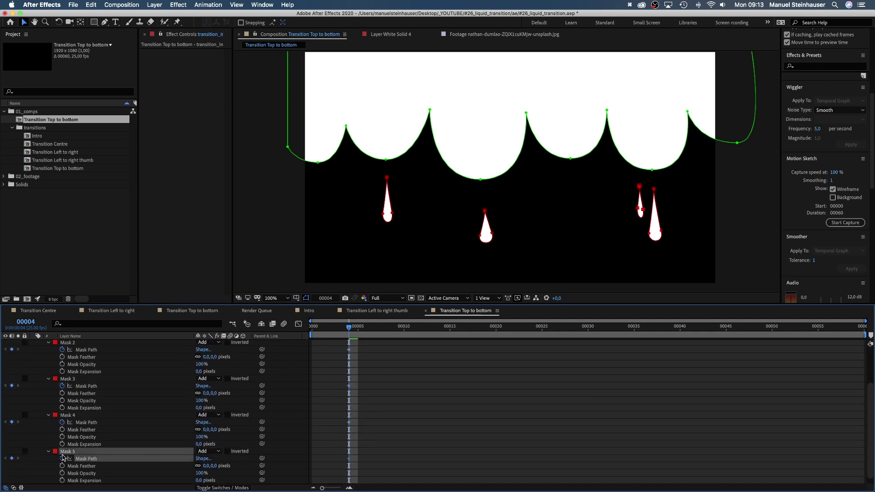
pyautogui.click(63, 459)
pyautogui.press('u')
pyautogui.click(80, 454)
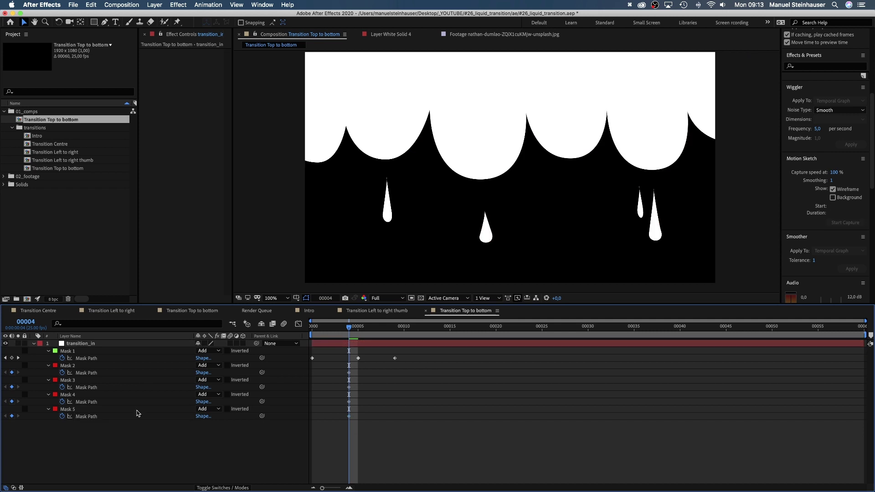
# Step: Shift Mask 1's keyframes one frame later, and at frame 0 move the Mask 2 to Mask 5 teardrops above the composition
pyautogui.moveTo(412, 355); pyautogui.dragTo(321, 360)
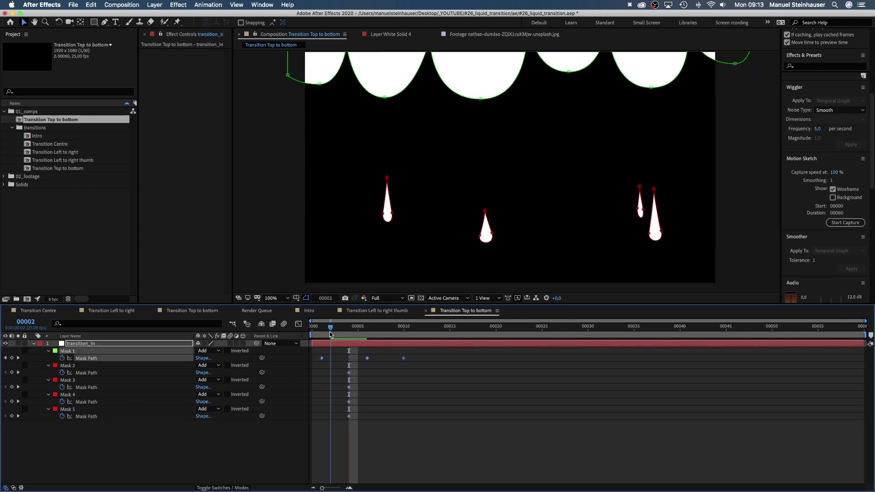
pyautogui.press('Home')
pyautogui.press('space')
pyautogui.moveTo(278, 168); pyautogui.dragTo(293, 259)
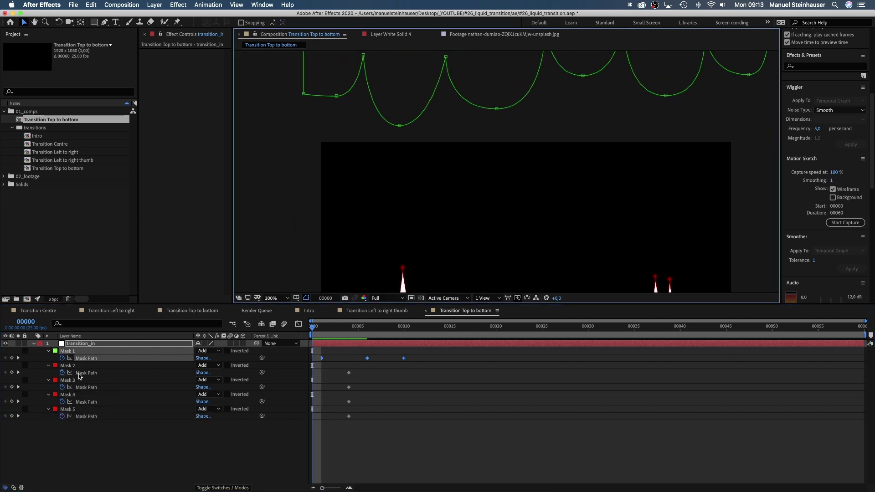
pyautogui.click(83, 373)
pyautogui.keyDown('shift'); pyautogui.click(82, 387); pyautogui.keyUp('shift')
pyautogui.keyDown('shift'); pyautogui.click(82, 402); pyautogui.keyUp('shift')
pyautogui.keyDown('shift'); pyautogui.click(82, 416); pyautogui.keyUp('shift')
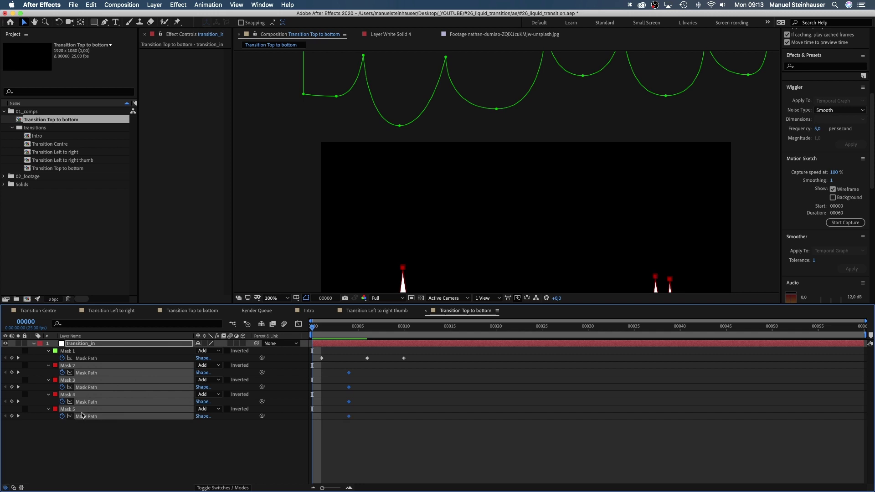
pyautogui.moveTo(404, 271); pyautogui.dragTo(404, 98)
pyautogui.moveTo(500, 128); pyautogui.dragTo(499, 107)
# Step: At frame 0, vary the teardrops by shortening the first, lengthening the second and shortening the larger one of the pair
pyautogui.click(101, 416)
pyautogui.click(136, 401)
pyautogui.moveTo(670, 106)
pyautogui.mouseDown()
pyautogui.moveTo(672, 83)
pyautogui.moveTo(670, 105)
pyautogui.mouseUp()
pyautogui.click(672, 82)
pyautogui.moveTo(499, 107); pyautogui.dragTo(499, 83)
pyautogui.moveTo(403, 94); pyautogui.dragTo(402, 115)
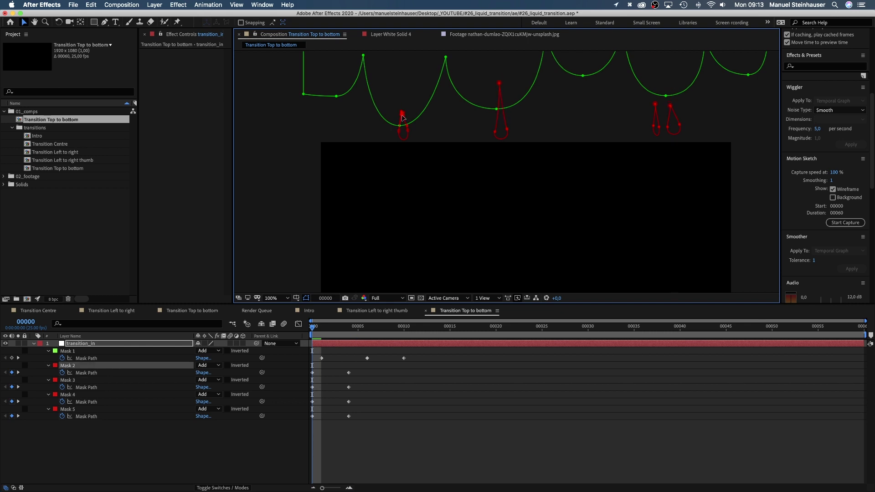
pyautogui.click(321, 326)
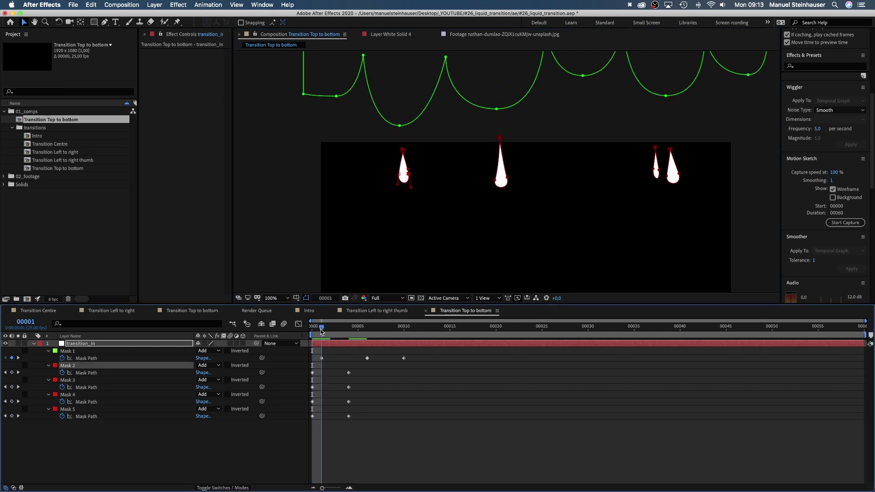
pyautogui.moveTo(327, 332); pyautogui.dragTo(340, 330)
# Step: At frame 9, move the Mask 2 to Mask 5 teardrops together below the composition's lower edge
pyautogui.press('space')
pyautogui.moveTo(467, 256); pyautogui.dragTo(468, 168)
pyautogui.moveTo(340, 328); pyautogui.dragTo(395, 328)
pyautogui.moveTo(433, 255); pyautogui.dragTo(429, 140)
pyautogui.click(84, 373)
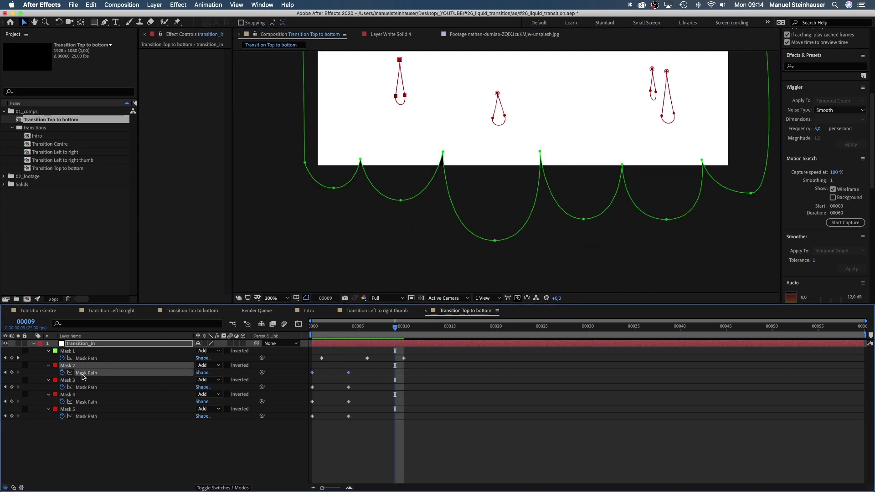
pyautogui.keyDown('shift'); pyautogui.click(86, 387); pyautogui.keyUp('shift')
pyautogui.keyDown('shift'); pyautogui.click(85, 402); pyautogui.keyUp('shift')
pyautogui.keyDown('shift'); pyautogui.click(86, 416); pyautogui.keyUp('shift')
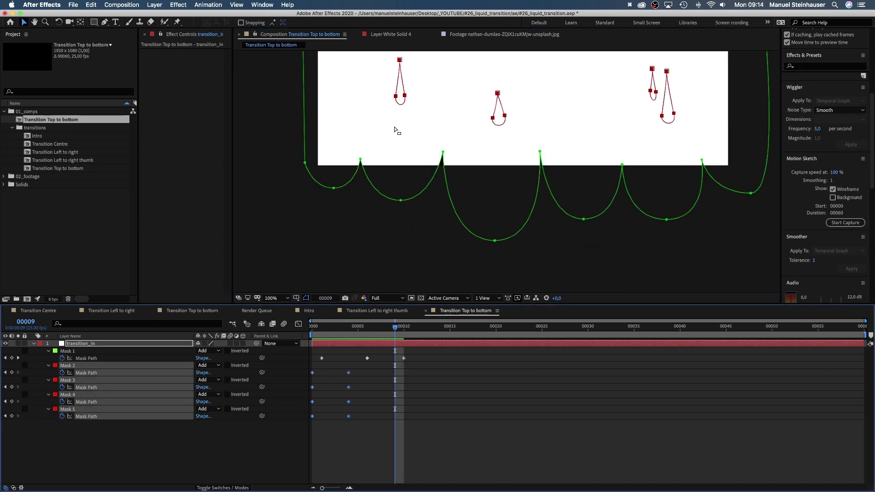
pyautogui.moveTo(406, 97); pyautogui.dragTo(405, 254)
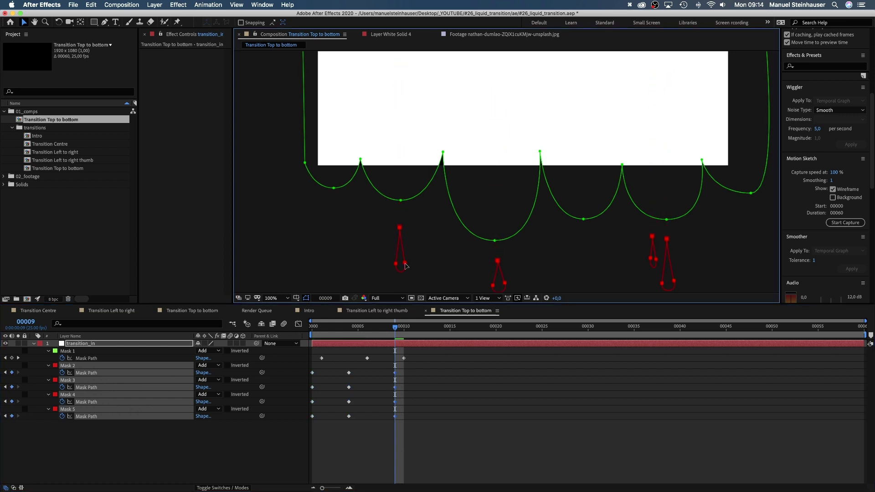
pyautogui.scroll(-2, 439, 230)
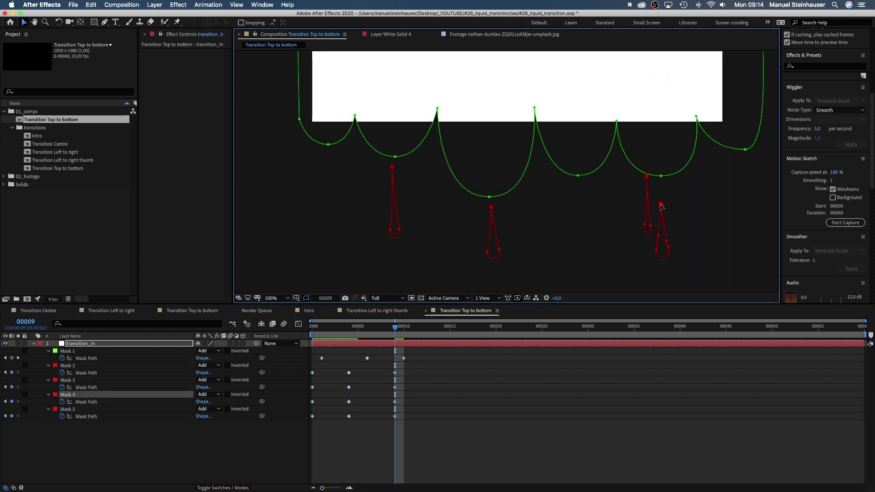
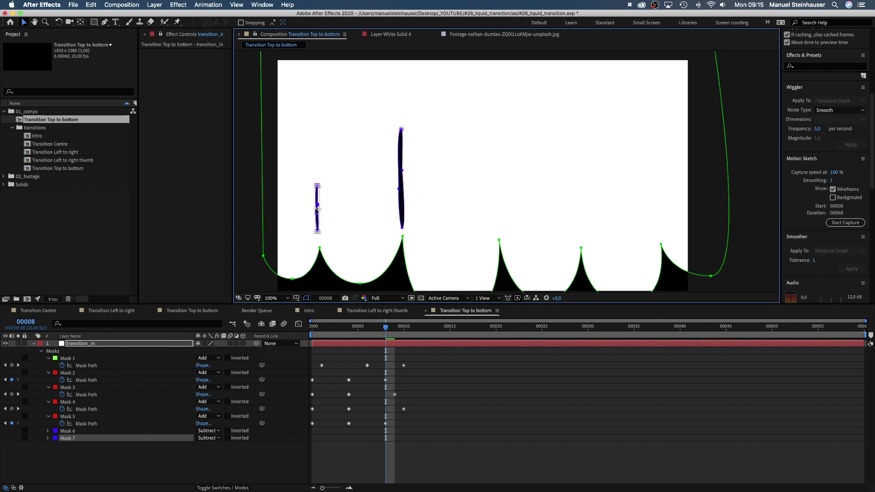
# Step: Duplicate the narrow Subtract mask three times, placing reshaped copies above the third, fourth and fifth peaks of the drip edge
pyautogui.press('super+d')
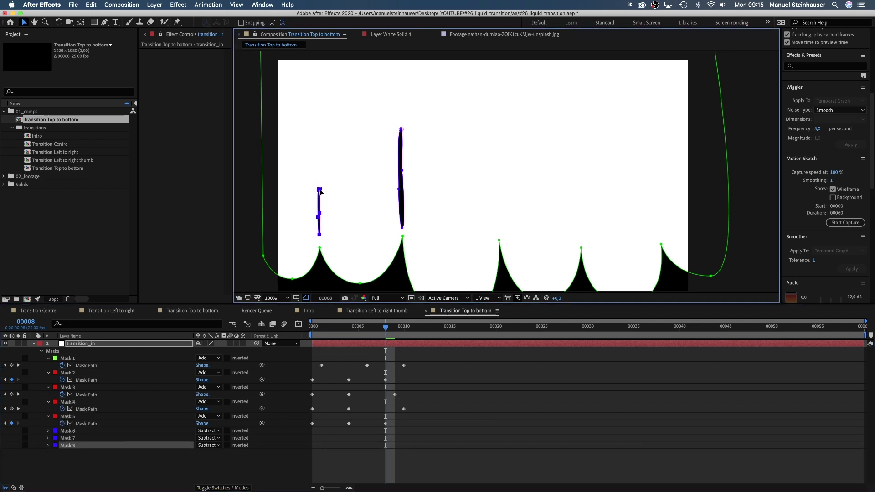
pyautogui.moveTo(494, 100); pyautogui.dragTo(577, 146)
pyautogui.press('super+d')
pyautogui.moveTo(589, 203); pyautogui.dragTo(569, 223)
pyautogui.press('super+d')
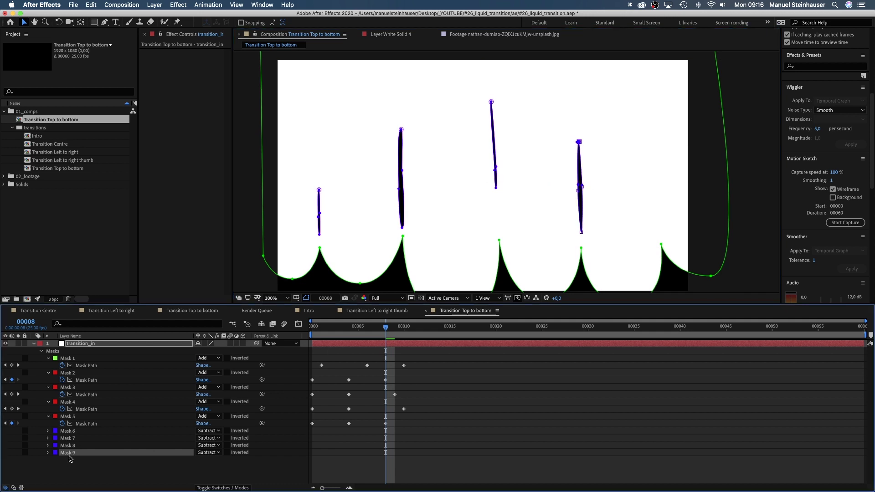
pyautogui.moveTo(580, 144); pyautogui.dragTo(656, 164)
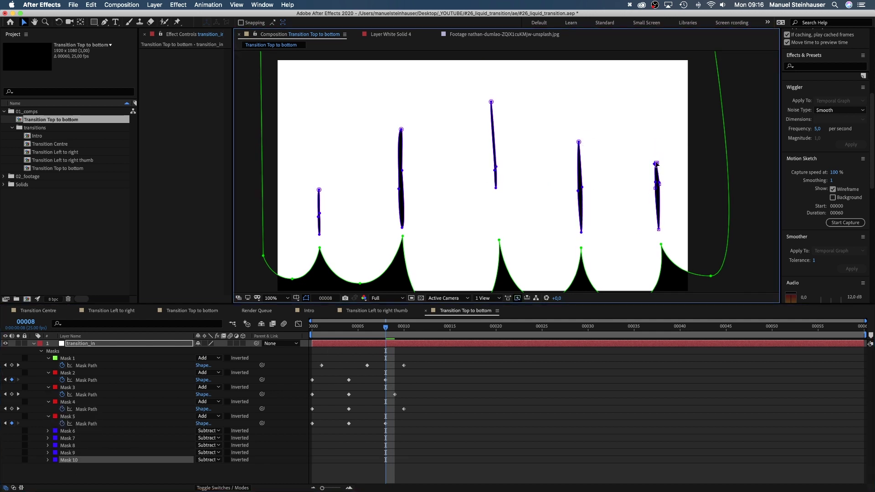
# Step: Add Mask Path keyframes at frame 8 for Mask 6 to Mask 10, and list only the layer's animated properties
pyautogui.keyDown('shift'); pyautogui.click(66, 431); pyautogui.keyUp('shift')
pyautogui.click(48, 431)
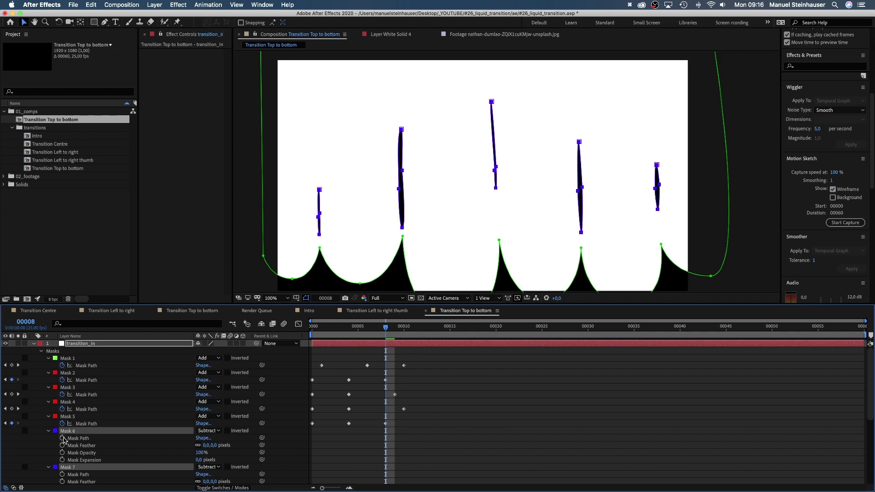
pyautogui.click(62, 438)
pyautogui.press('u')
pyautogui.press('u')
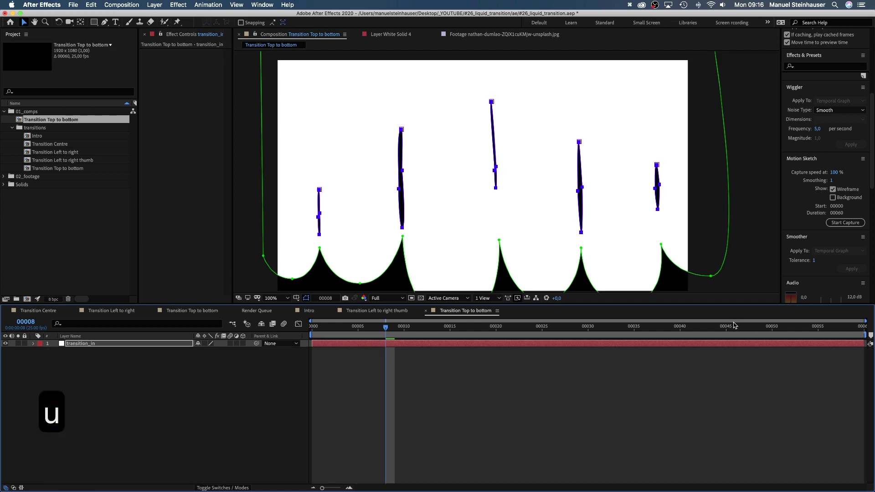
pyautogui.click(456, 364)
# Step: At frame 0, move Mask 6 to Mask 10 together above the composition, inside the upper part of the drip shape
pyautogui.moveTo(376, 328); pyautogui.dragTo(311, 328)
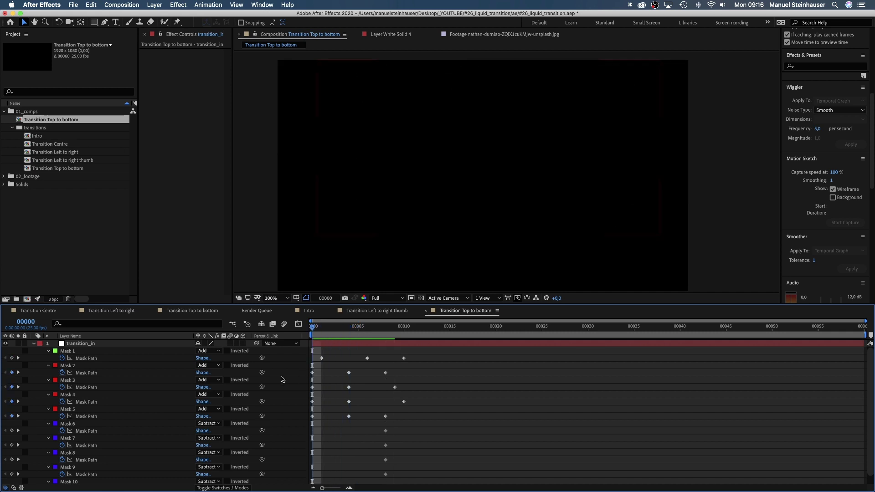
pyautogui.click(91, 433)
pyautogui.keyDown('shift'); pyautogui.click(87, 446); pyautogui.keyUp('shift')
pyautogui.keyDown('shift'); pyautogui.click(86, 460); pyautogui.keyUp('shift')
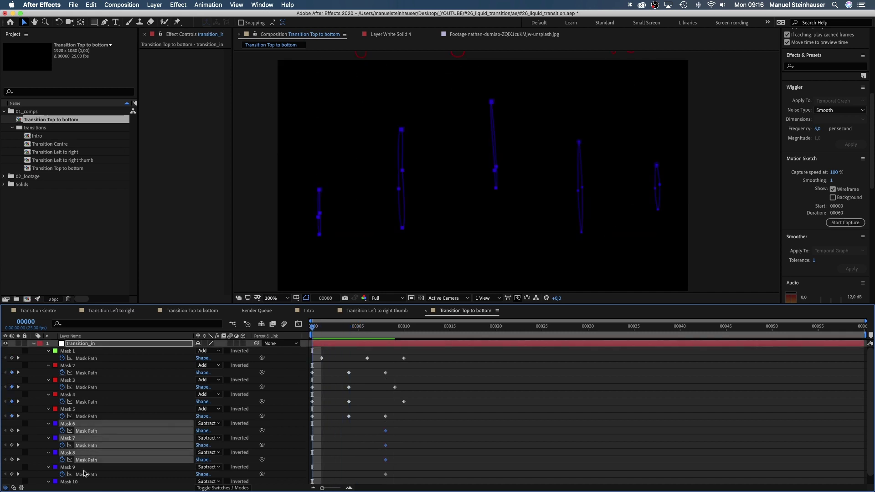
pyautogui.keyDown('shift'); pyautogui.click(87, 475); pyautogui.keyUp('shift')
pyautogui.scroll(-1, 860, 465)
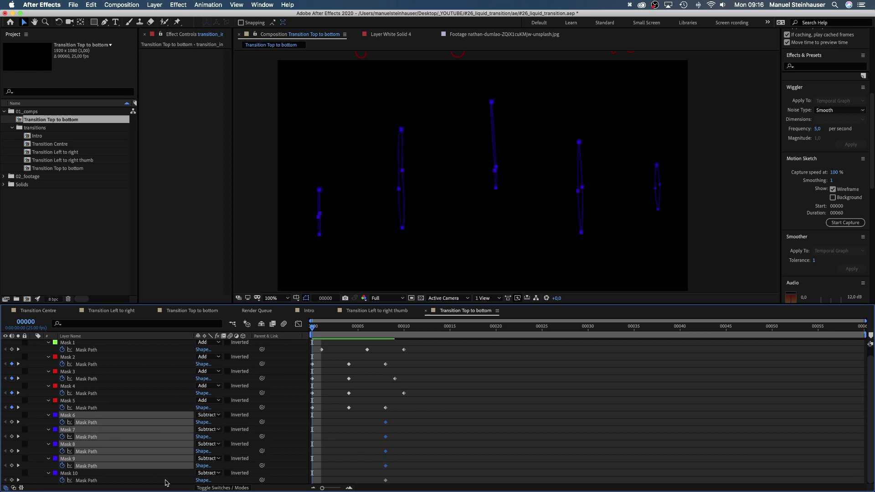
pyautogui.keyDown('shift'); pyautogui.click(86, 480); pyautogui.keyUp('shift')
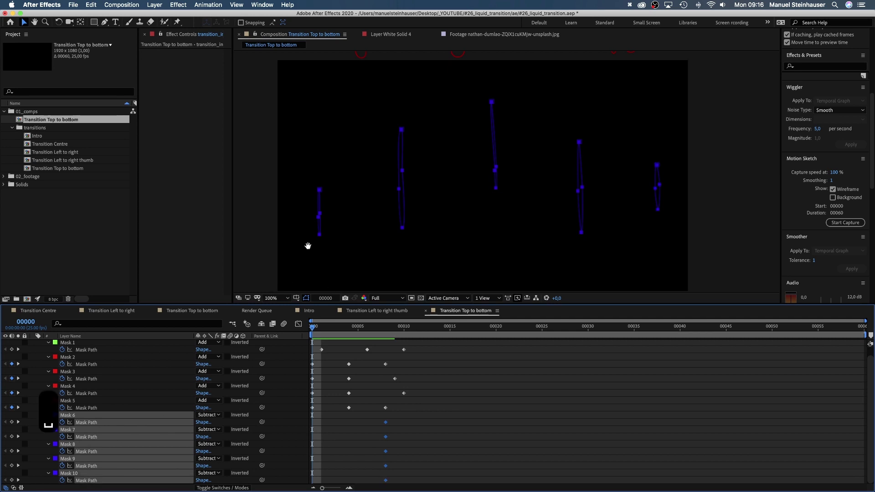
pyautogui.scroll(6, 306, 244)
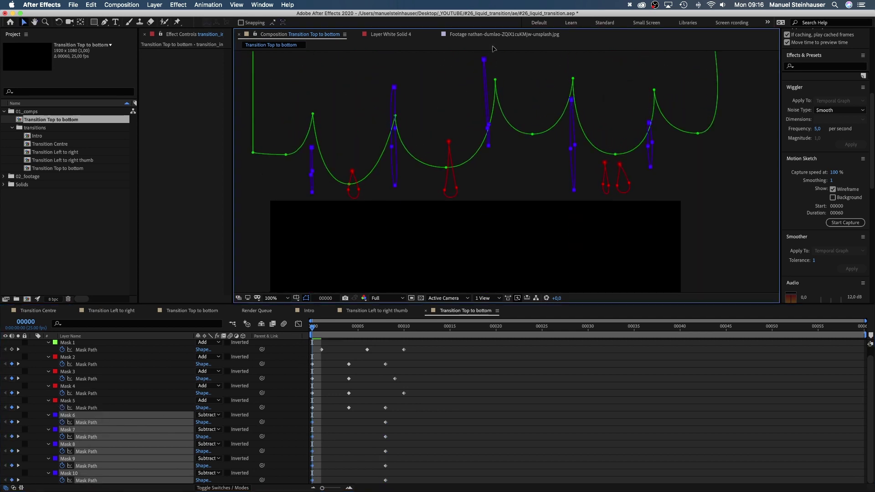
pyautogui.scroll(5, 459, 137)
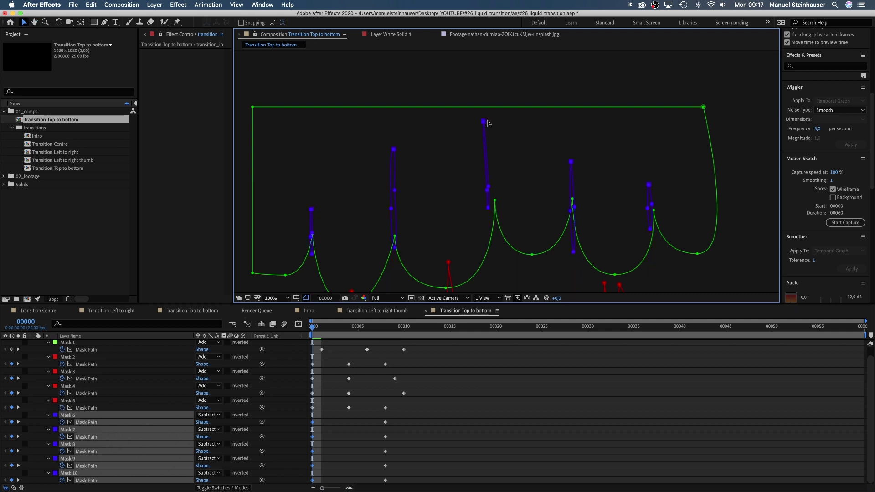
pyautogui.moveTo(483, 92); pyautogui.dragTo(488, 102)
# Step: At frame 0, reshape Mask 6, Mask 7, Mask 8 and Mask 10 above the drip peaks to vary their lengths and heights
pyautogui.moveTo(505, 178); pyautogui.dragTo(504, 158)
pyautogui.click(395, 221)
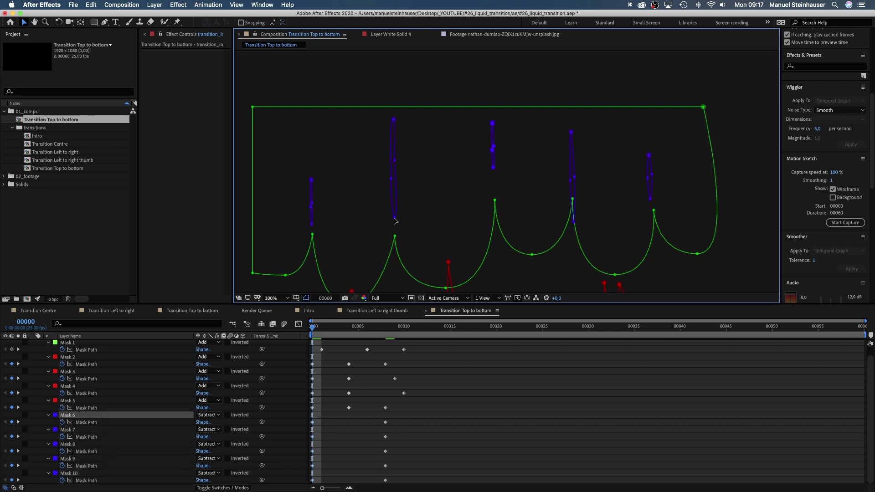
pyautogui.click(312, 203)
pyautogui.press('cmd+z')
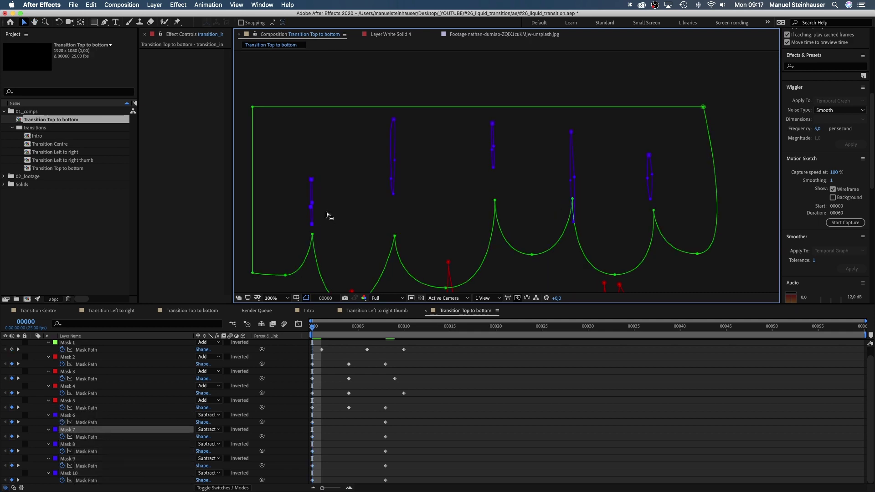
pyautogui.doubleClick(313, 182)
pyautogui.moveTo(315, 195); pyautogui.dragTo(312, 199)
pyautogui.press('Return')
pyautogui.moveTo(638, 145); pyautogui.dragTo(661, 202)
pyautogui.moveTo(650, 199); pyautogui.dragTo(650, 186)
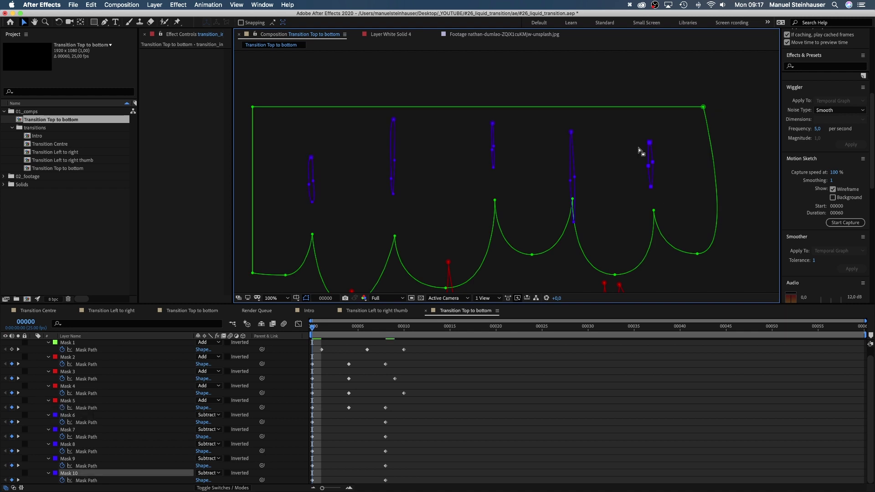
pyautogui.click(492, 154)
# Step: Move the first keyframes of Mask 6 to Mask 10 to frame 1, and shorten and raise Mask 9 at that frame
pyautogui.moveTo(316, 328); pyautogui.dragTo(324, 328)
pyautogui.moveTo(317, 419); pyautogui.dragTo(313, 484)
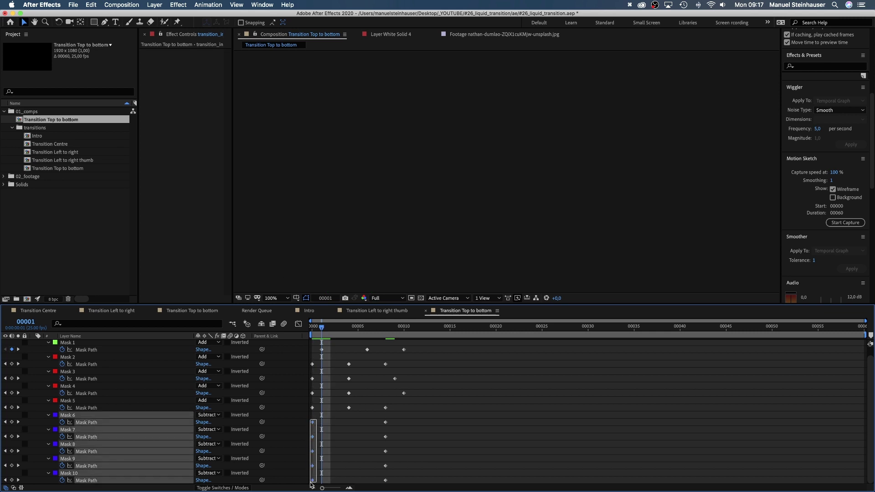
pyautogui.moveTo(312, 422); pyautogui.dragTo(322, 426)
pyautogui.moveTo(321, 328)
pyautogui.mouseDown()
pyautogui.moveTo(335, 330)
pyautogui.moveTo(325, 333)
pyautogui.mouseUp()
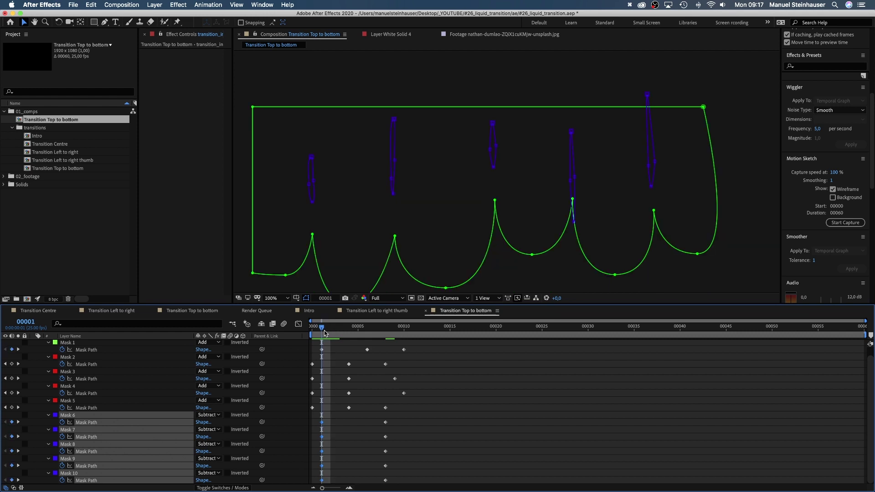
pyautogui.click(576, 224)
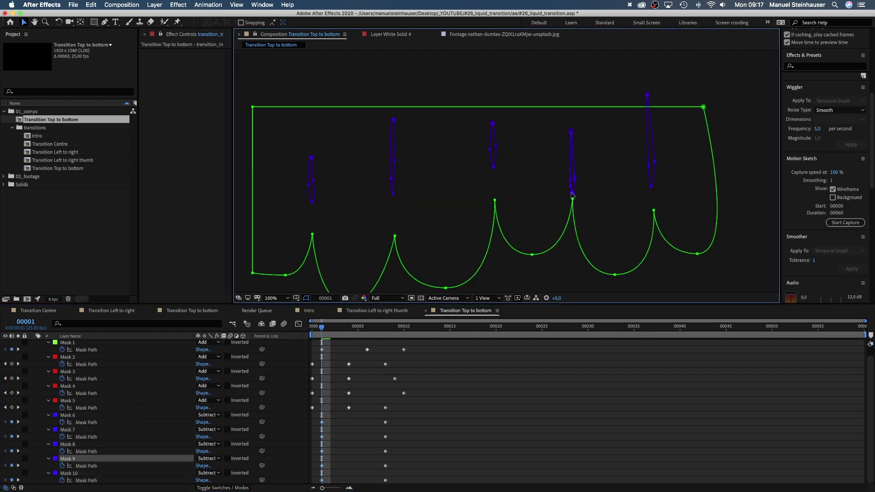
pyautogui.moveTo(586, 199); pyautogui.dragTo(572, 169)
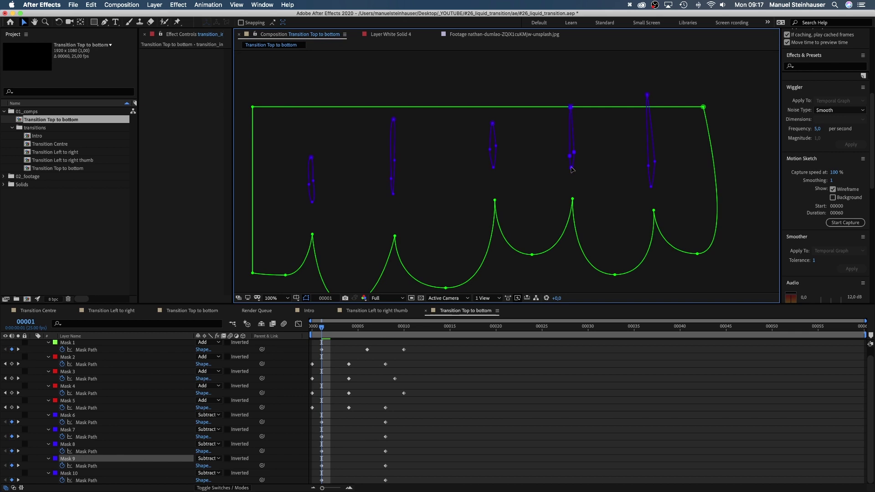
# Step: At frame 10, move Mask 6 to Mask 10 down together, and shift the resulting keyframes to frame 11
pyautogui.moveTo(335, 323); pyautogui.dragTo(401, 334)
pyautogui.moveTo(472, 238); pyautogui.dragTo(478, 104)
pyautogui.click(78, 423)
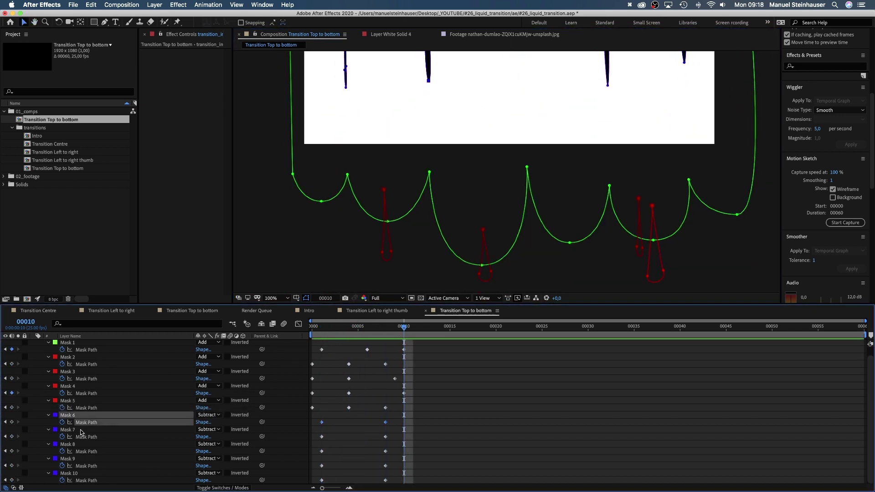
pyautogui.keyDown('shift'); pyautogui.click(80, 437); pyautogui.keyUp('shift')
pyautogui.keyDown('shift'); pyautogui.click(80, 451); pyautogui.keyUp('shift')
pyautogui.moveTo(81, 467); pyautogui.dragTo(82, 482)
pyautogui.moveTo(346, 87); pyautogui.dragTo(346, 167)
pyautogui.moveTo(407, 330); pyautogui.dragTo(413, 329)
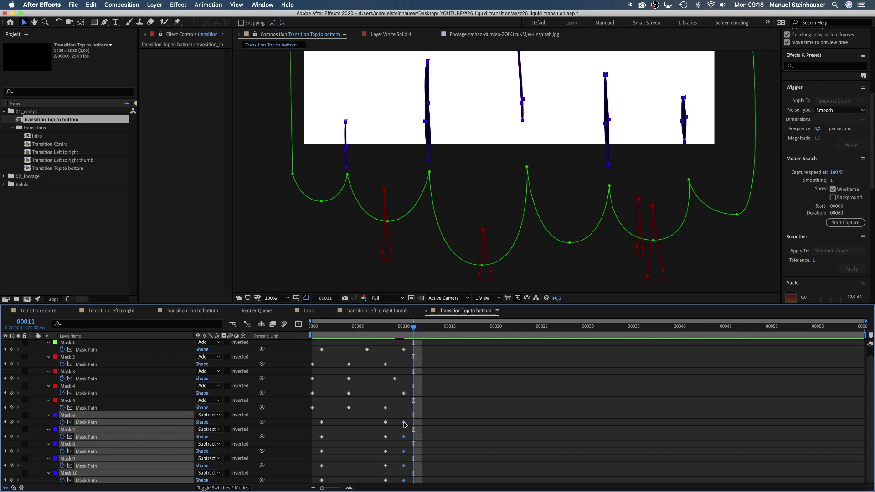
pyautogui.press('super+shift+a')
# Step: At frame 11, move Mask 6 to Mask 10 individually so each lies below the composition's lower edge
pyautogui.click(74, 422)
pyautogui.moveTo(429, 160); pyautogui.dragTo(429, 248)
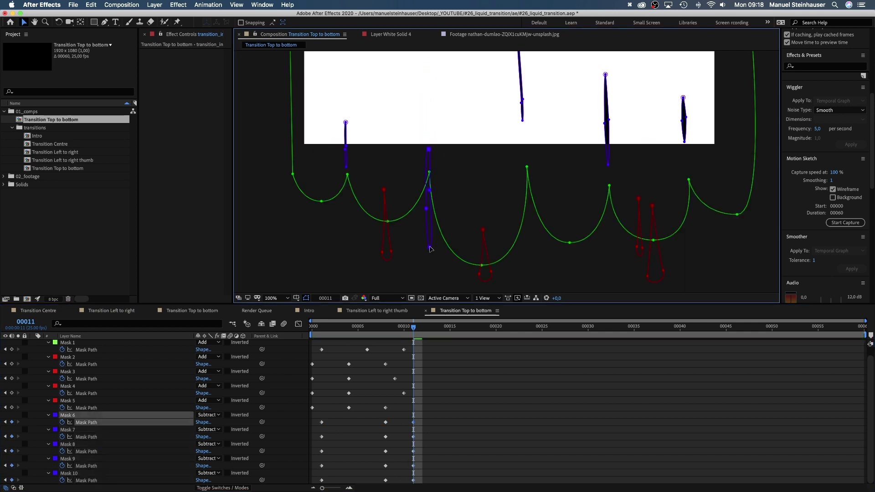
pyautogui.click(87, 451)
pyautogui.moveTo(523, 122); pyautogui.dragTo(528, 232)
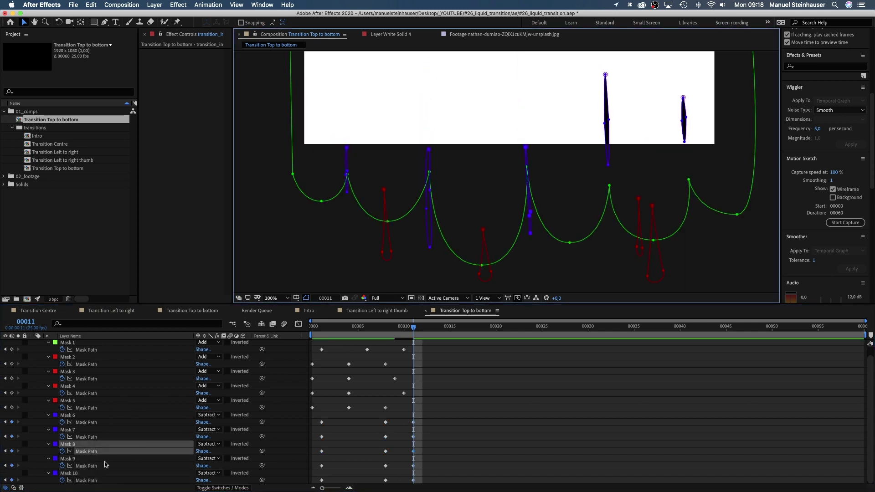
pyautogui.click(86, 465)
pyautogui.moveTo(609, 170); pyautogui.dragTo(610, 233)
pyautogui.click(86, 481)
pyautogui.moveTo(684, 130); pyautogui.dragTo(688, 188)
# Step: Preview the whole transition from frame 0 with the composition centred in the view
pyautogui.moveTo(413, 328); pyautogui.dragTo(252, 307)
pyautogui.press('space')
pyautogui.moveTo(413, 168); pyautogui.dragTo(409, 294)
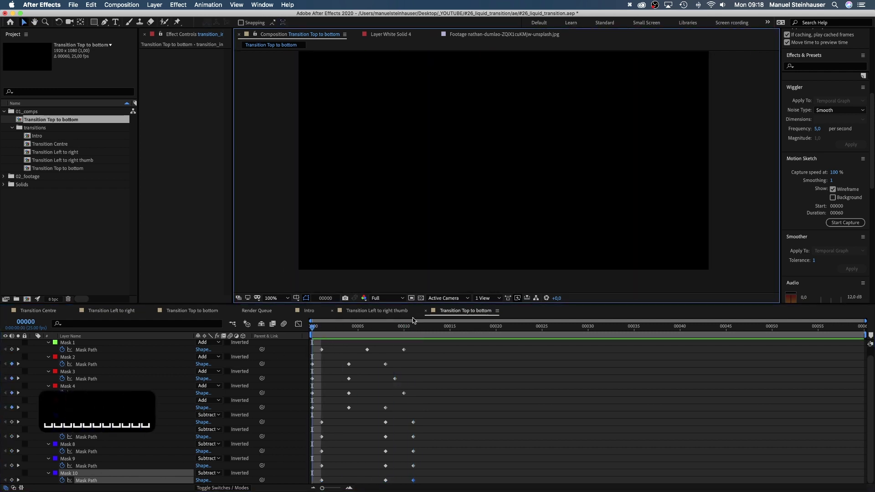
pyautogui.press('space')
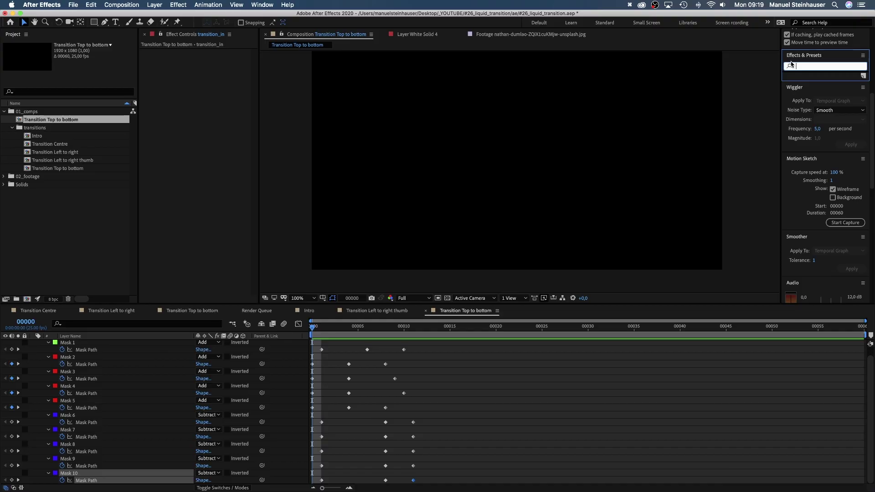
# Step: Find the Roughen Edges effect and apply it to the transition_in layer
pyautogui.write('ro')
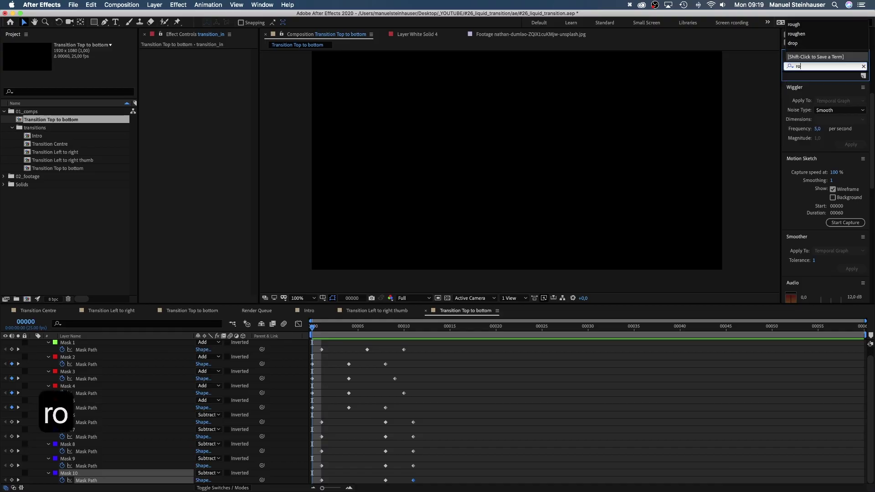
pyautogui.write('ughen edges')
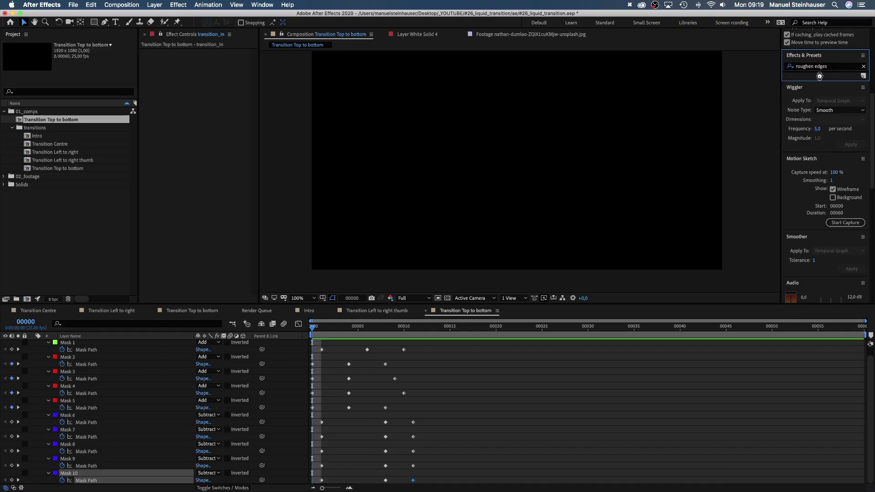
pyautogui.moveTo(802, 84); pyautogui.dragTo(174, 75)
# Step: At frame 8, set the Roughen Edges Border to 15 and Scale to 500 with the mask outlines hidden
pyautogui.moveTo(338, 329); pyautogui.dragTo(386, 328)
pyautogui.click(210, 75)
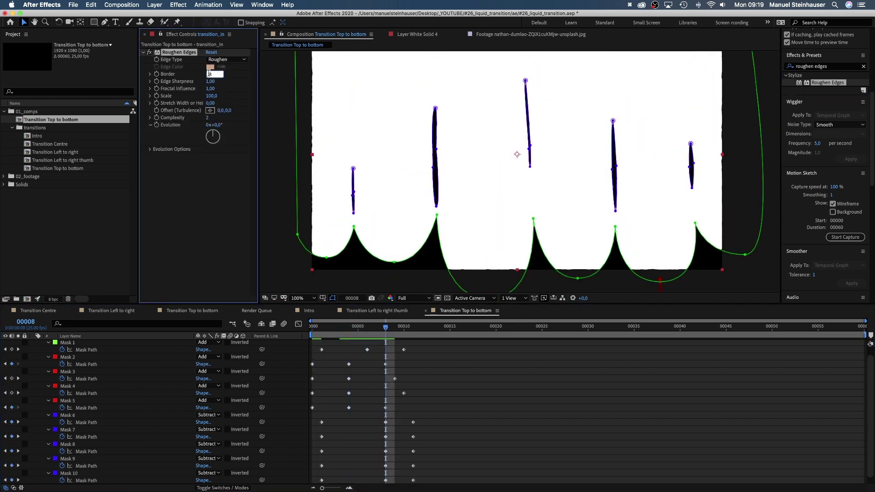
pyautogui.write('15')
pyautogui.press('Return')
pyautogui.click(333, 299)
pyautogui.click(212, 95)
pyautogui.write('500')
pyautogui.press('Return')
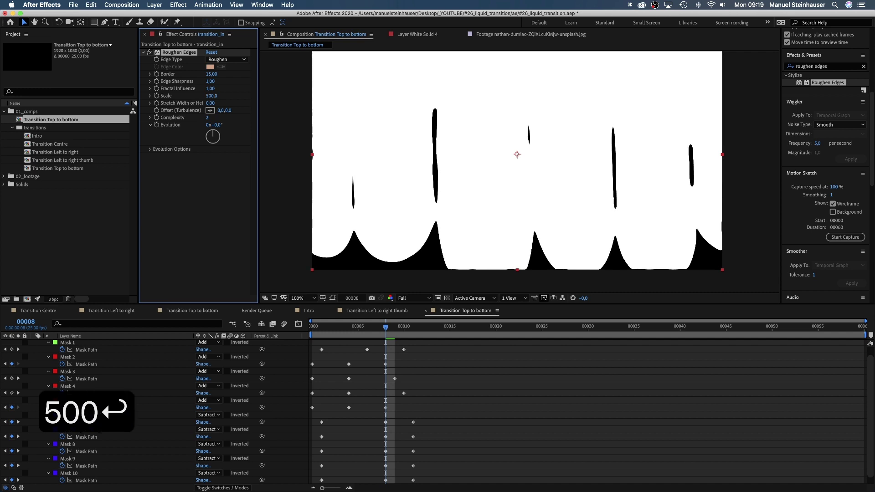
# Step: Set the Roughen Edges Complexity to 1 and preview the transition from frame 0
pyautogui.click(208, 119)
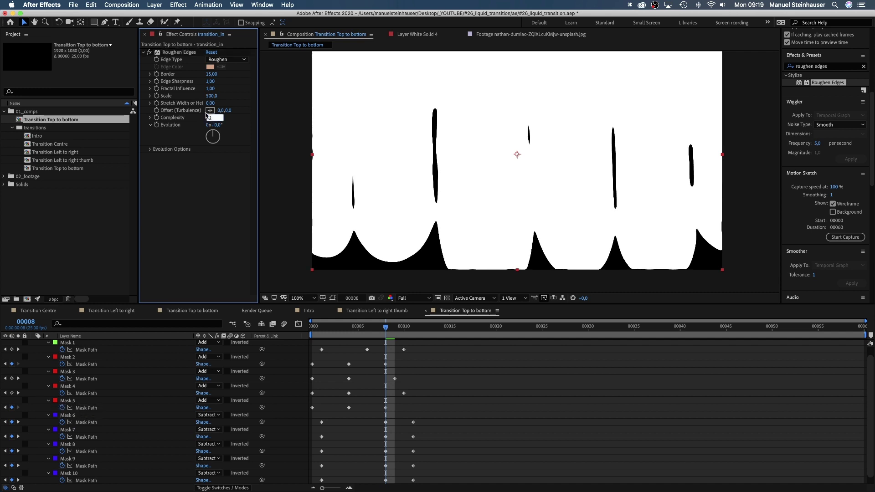
pyautogui.write('1')
pyautogui.press('Return')
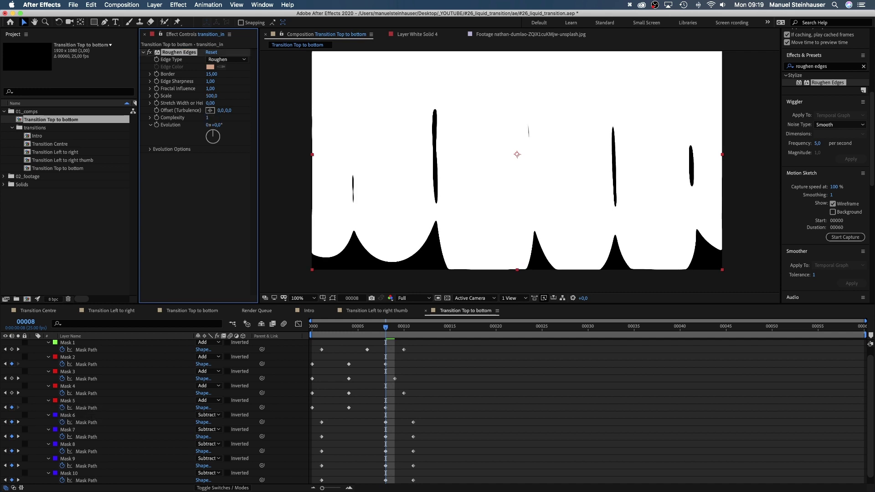
pyautogui.press('space')
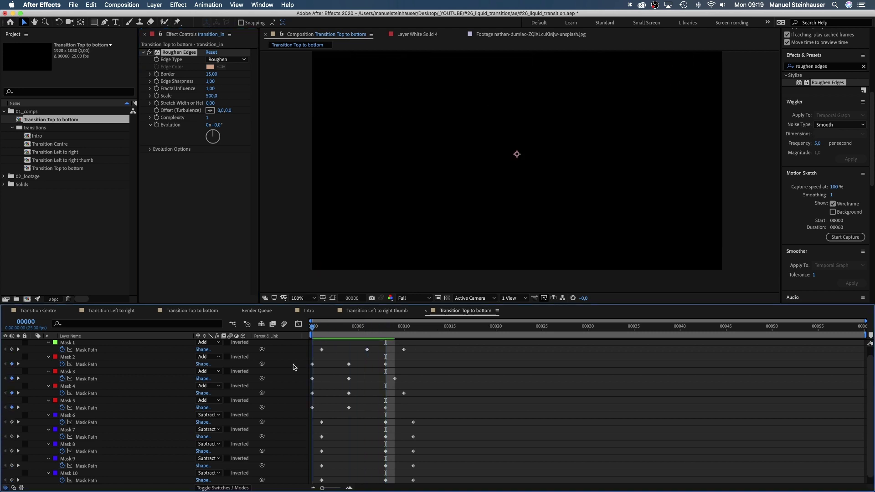
pyautogui.press('space')
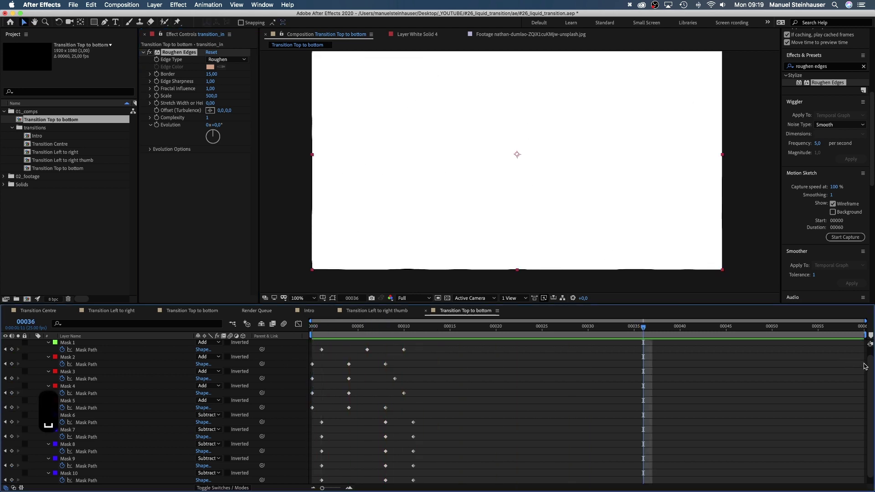
# Step: Collapse the transition_in layer, duplicate it and rename the copy as transition_out
pyautogui.moveTo(871, 369); pyautogui.dragTo(870, 352)
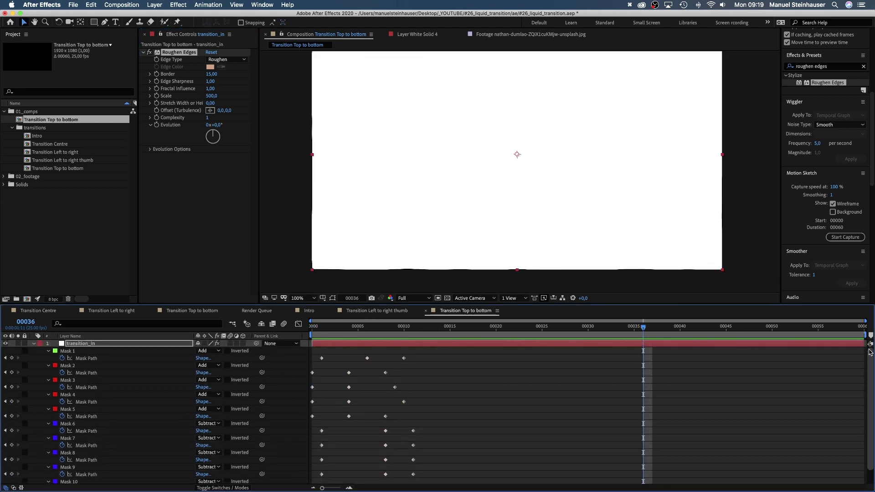
pyautogui.click(35, 346)
pyautogui.press('super+d')
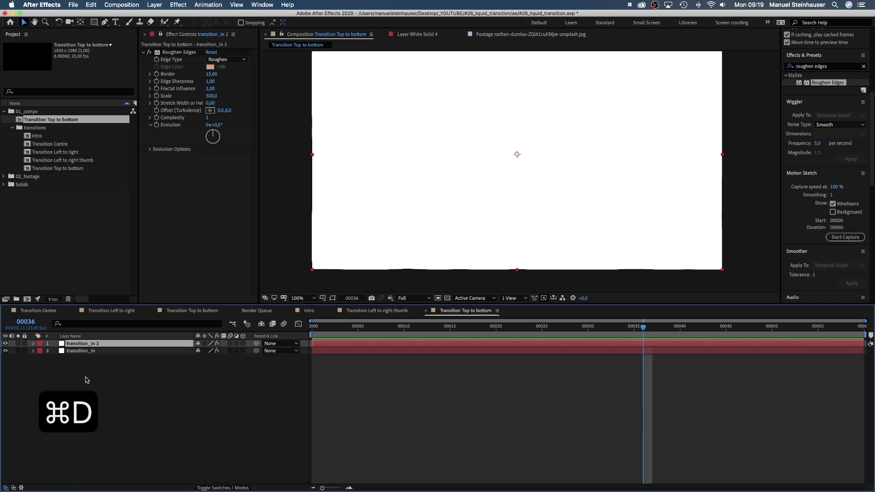
pyautogui.press('Return')
pyautogui.press('BackSpace')
pyautogui.press('BackSpace')
pyautogui.press('BackSpace')
pyautogui.press('BackSpace')
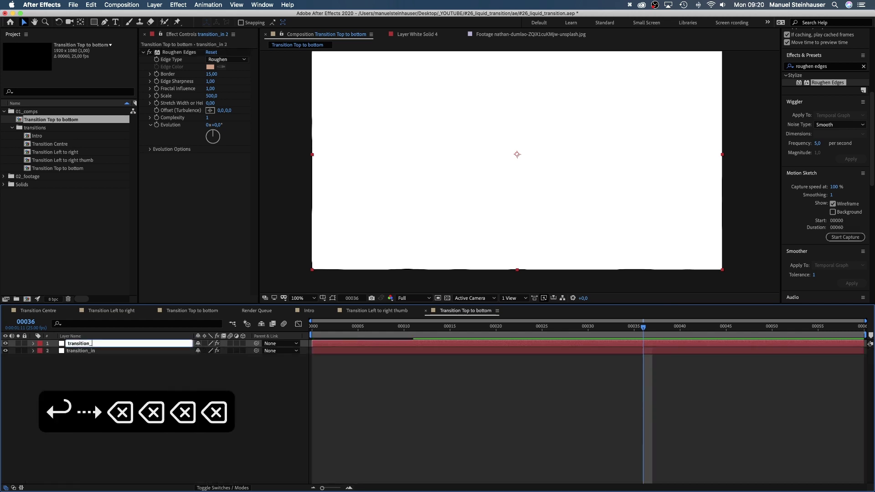
pyautogui.write('out')
pyautogui.press('Return')
# Step: Shift transition_out to start at frame 11 and use it as the Alpha Inverted Matte of transition_in
pyautogui.click(414, 328)
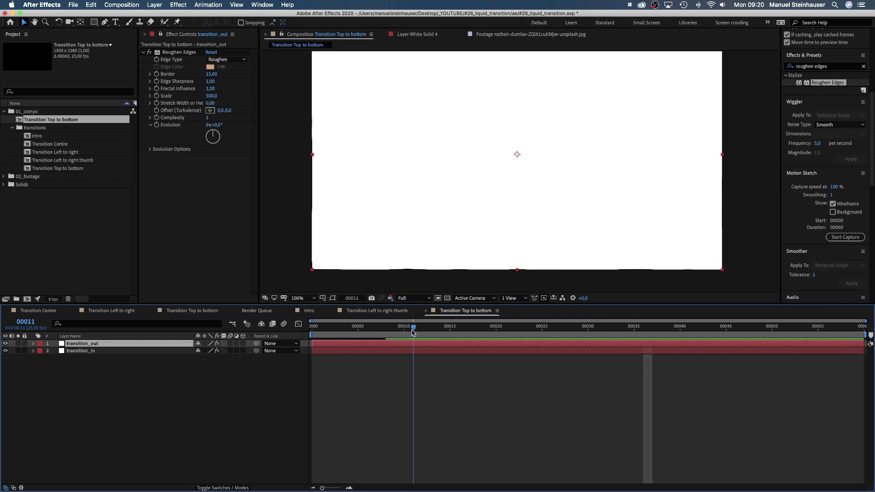
pyautogui.moveTo(332, 342); pyautogui.dragTo(414, 344)
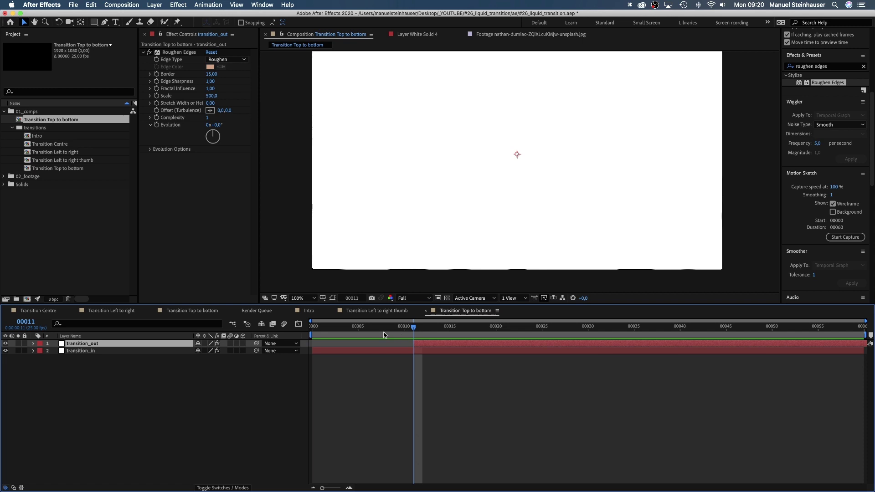
pyautogui.click(217, 488)
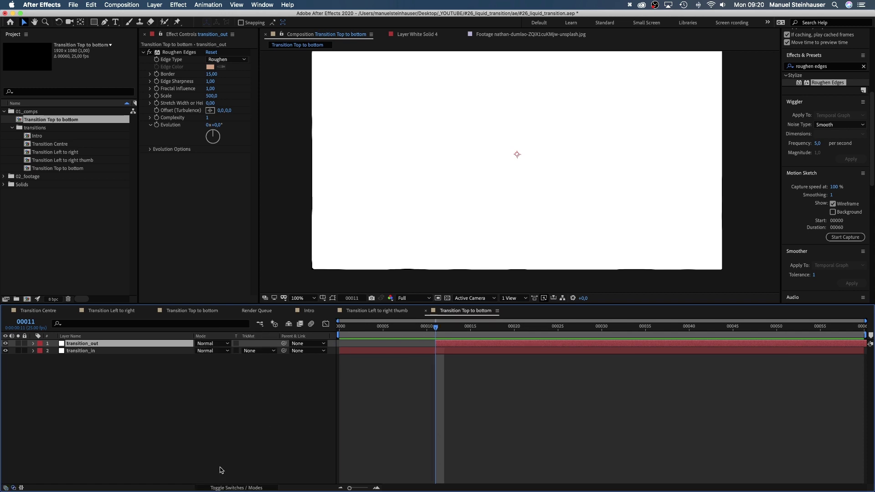
pyautogui.click(258, 351)
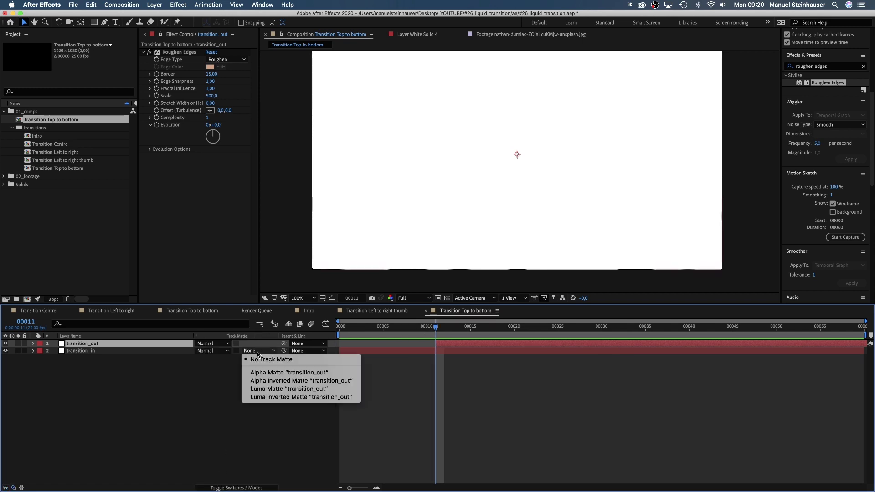
pyautogui.click(268, 381)
pyautogui.moveTo(440, 329); pyautogui.dragTo(497, 329)
# Step: Shift all Mask Path keyframes of Mask 2 to Mask 5 on transition_out so the first ones sit at frame 18
pyautogui.press('u')
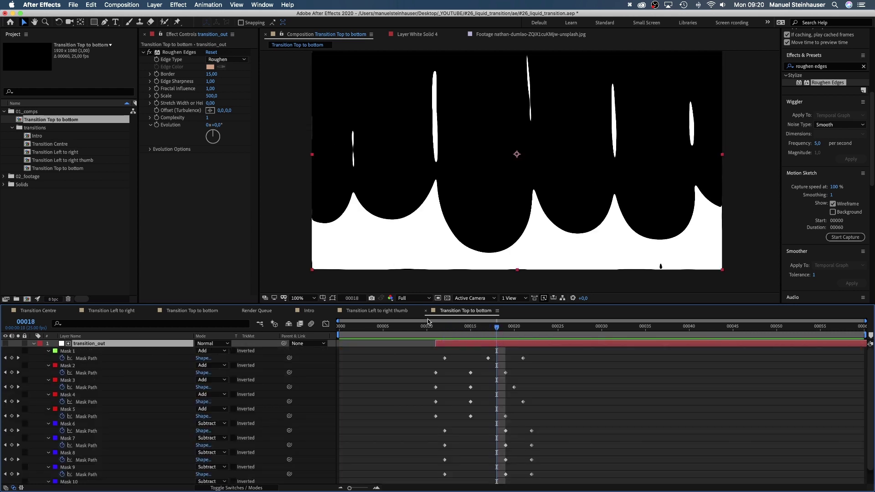
pyautogui.click(462, 326)
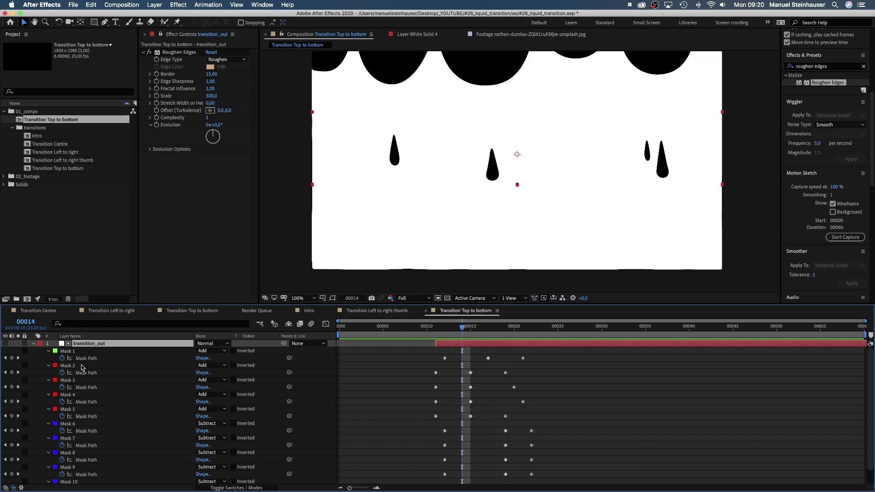
pyautogui.click(83, 376)
pyautogui.keyDown('shift'); pyautogui.click(84, 388); pyautogui.keyUp('shift')
pyautogui.keyDown('shift'); pyautogui.click(84, 404); pyautogui.keyUp('shift')
pyautogui.keyDown('shift'); pyautogui.click(84, 420); pyautogui.keyUp('shift')
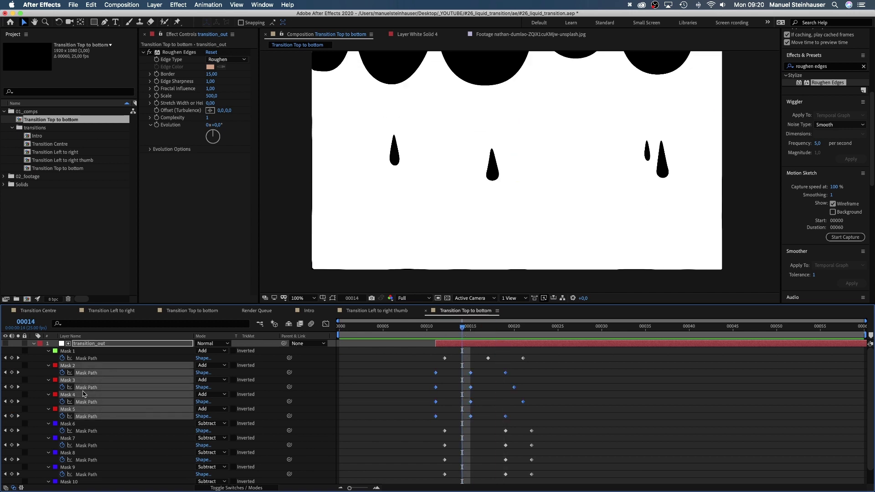
pyautogui.moveTo(480, 175); pyautogui.dragTo(507, 291)
pyautogui.moveTo(462, 327); pyautogui.dragTo(521, 330)
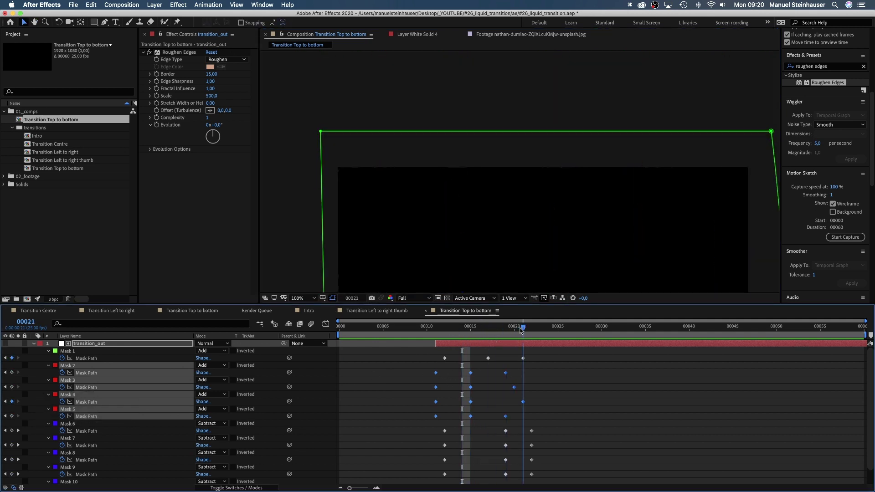
pyautogui.moveTo(502, 248); pyautogui.dragTo(493, 143)
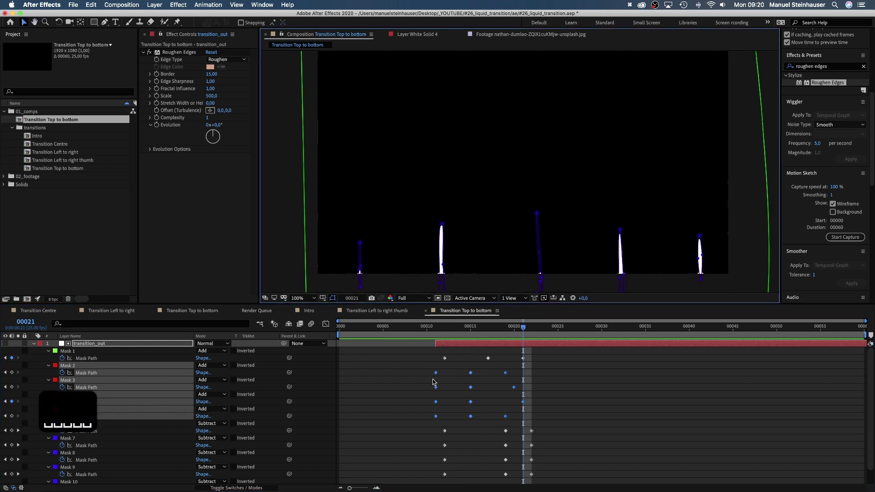
pyautogui.moveTo(433, 378); pyautogui.dragTo(497, 379)
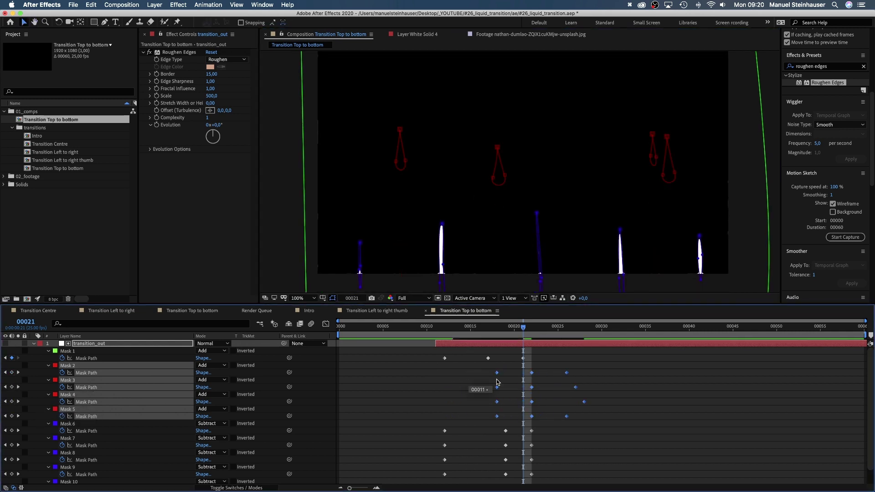
# Step: Set the mode of Mask 2 to Mask 5 on transition_out to Subtract and preview the drops
pyautogui.click(212, 379)
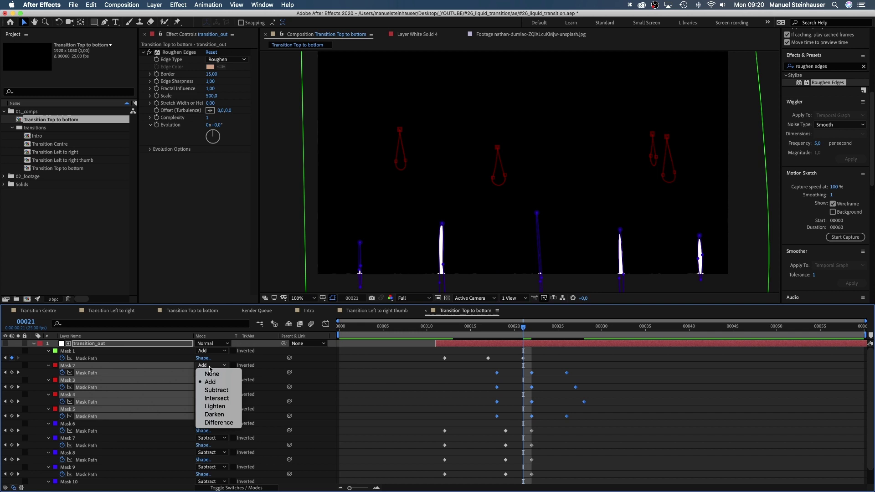
pyautogui.click(210, 393)
pyautogui.click(518, 333)
pyautogui.press('space')
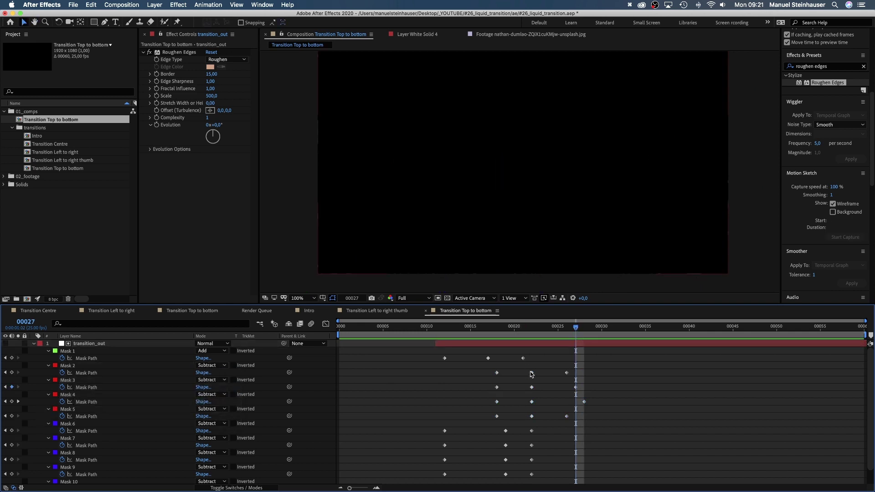
# Step: Move the middle keyframes of Mask 2 and 4 to frame 24 and Mask 3 and 5 to 23, delaying their last keyframes by two frames
pyautogui.moveTo(531, 372); pyautogui.dragTo(540, 372)
pyautogui.moveTo(531, 401); pyautogui.dragTo(539, 400)
pyautogui.moveTo(613, 361); pyautogui.dragTo(573, 429)
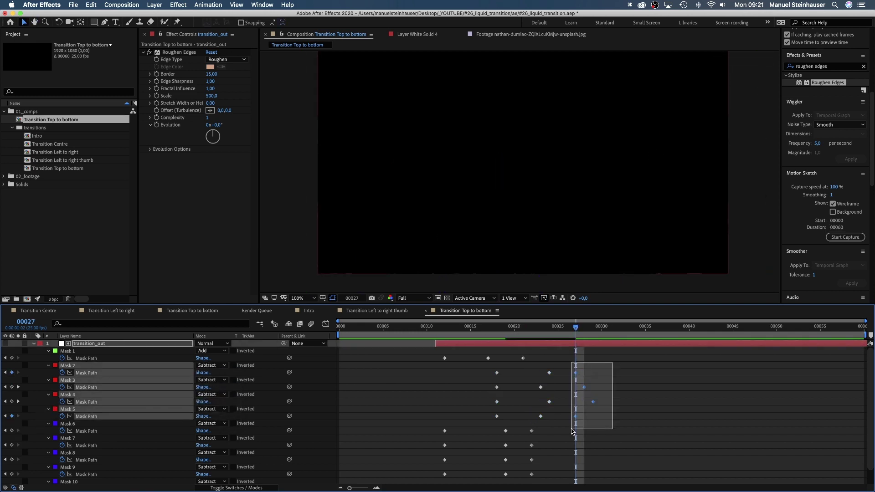
pyautogui.hotkey('alt', 'Right')
pyautogui.moveTo(575, 329); pyautogui.dragTo(299, 394)
pyautogui.press('space')
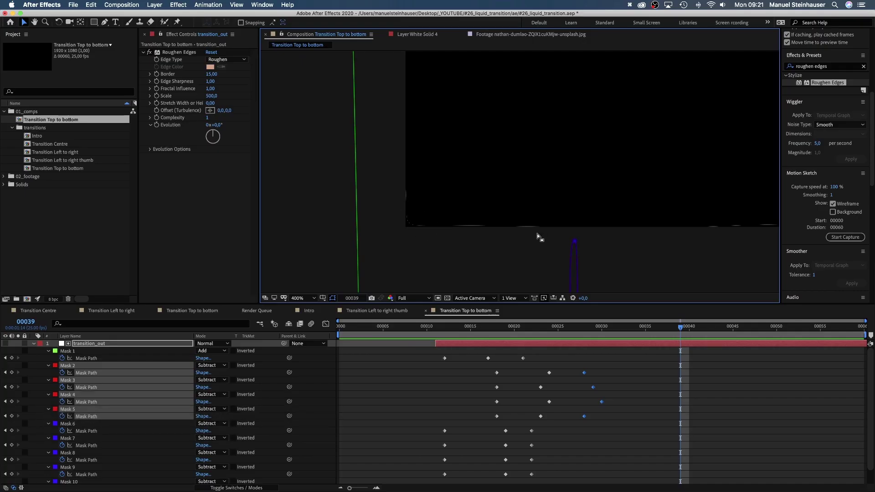
# Step: Scale both transition_out and transition_in to 101% and preview the whole transition from frame 0
pyautogui.click(34, 343)
pyautogui.click(81, 352)
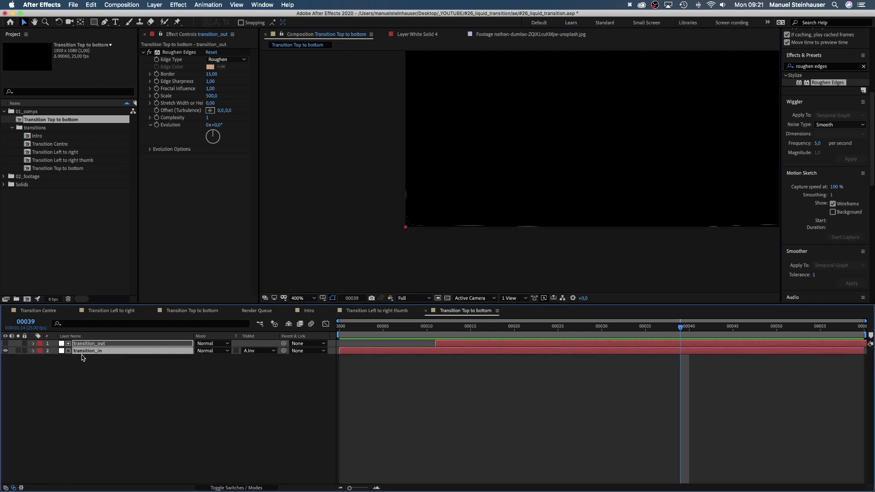
pyautogui.press('s')
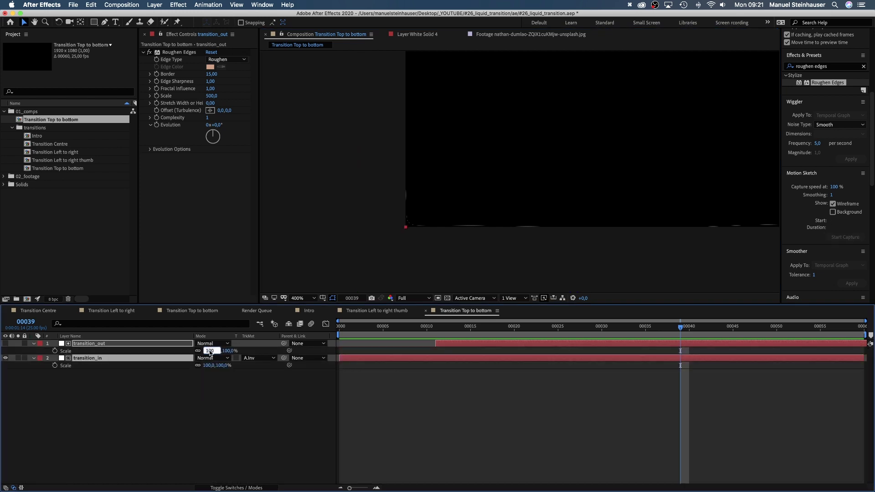
pyautogui.write('101')
pyautogui.press('Return')
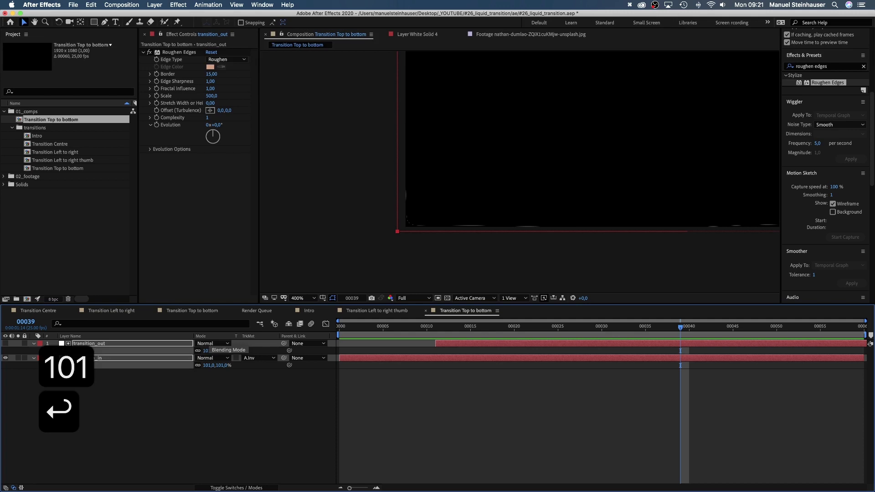
pyautogui.moveTo(680, 328); pyautogui.dragTo(278, 391)
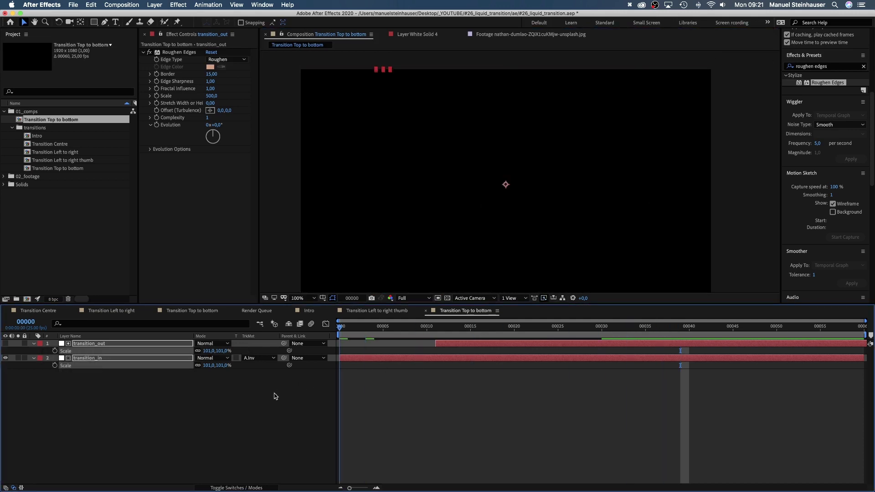
pyautogui.moveTo(461, 226); pyautogui.dragTo(465, 221)
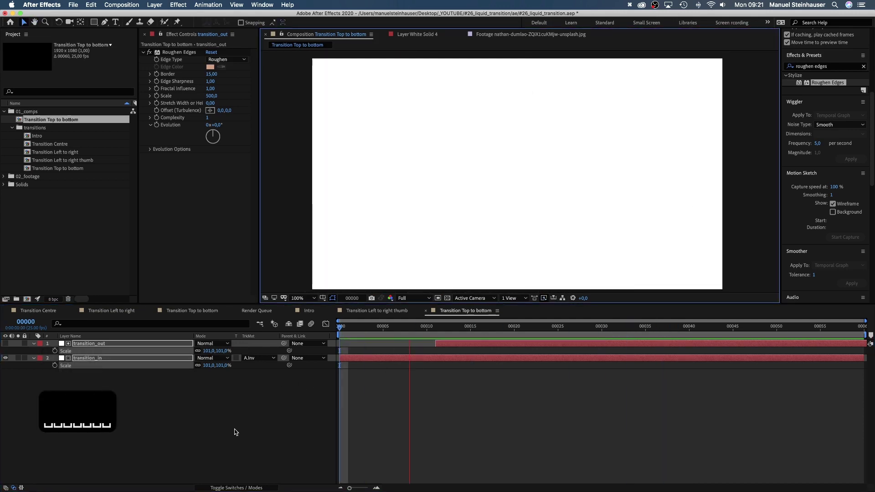